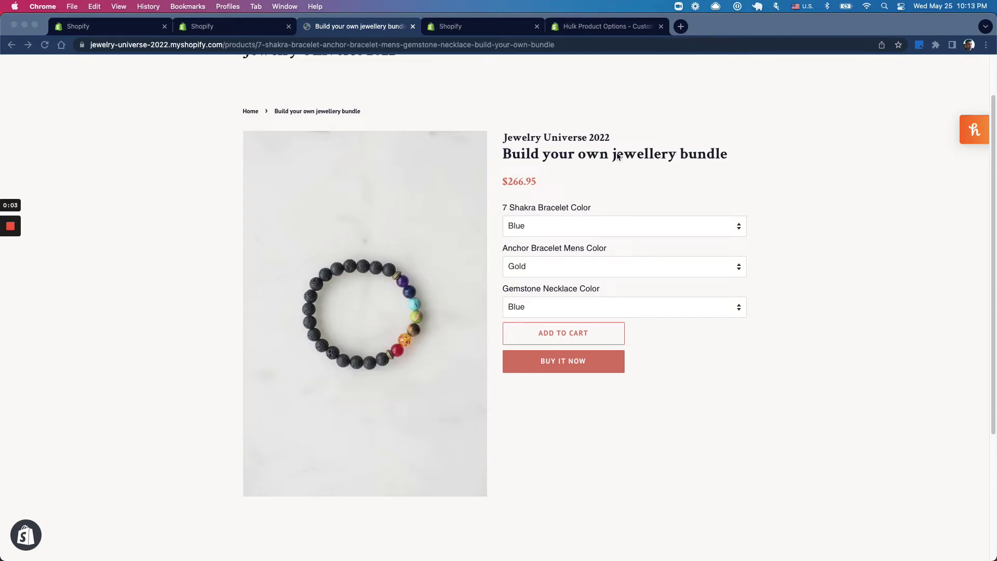
# Step: Check the 7 Shakra Bracelet Color drop-down, keeping Blue, and close the Hulk Product Options listing
pyautogui.click(556, 227)
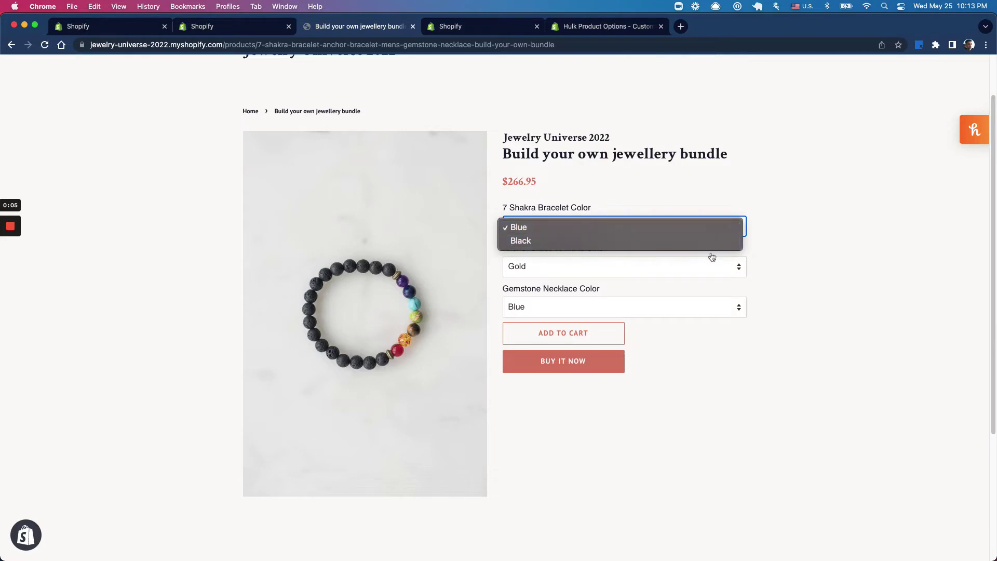
pyautogui.click(776, 258)
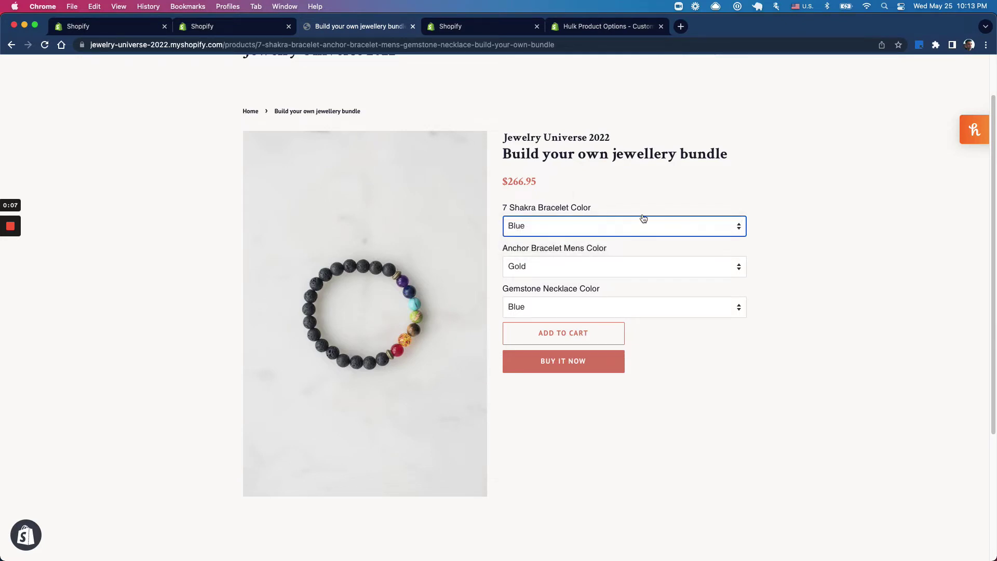
pyautogui.click(461, 27)
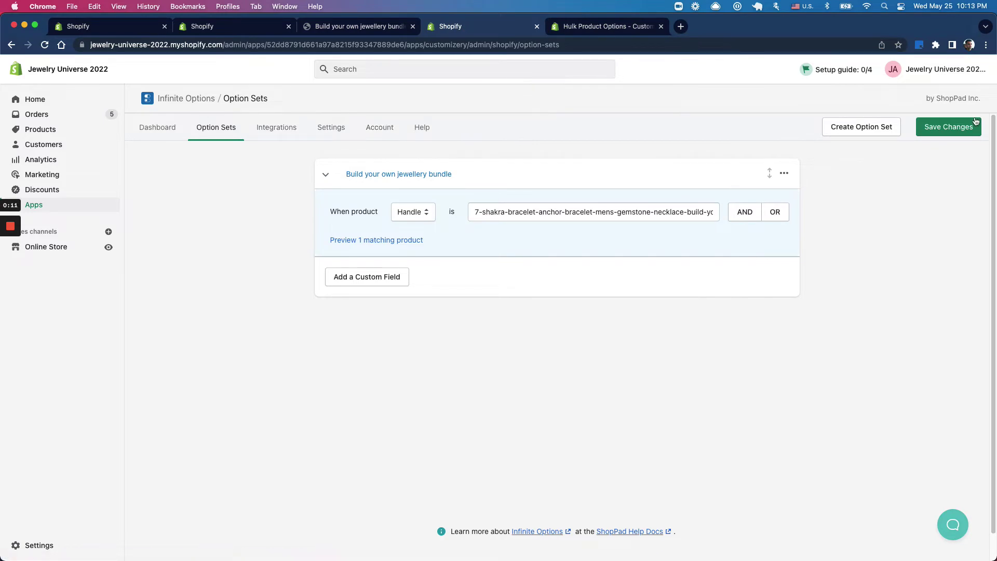
pyautogui.click(644, 32)
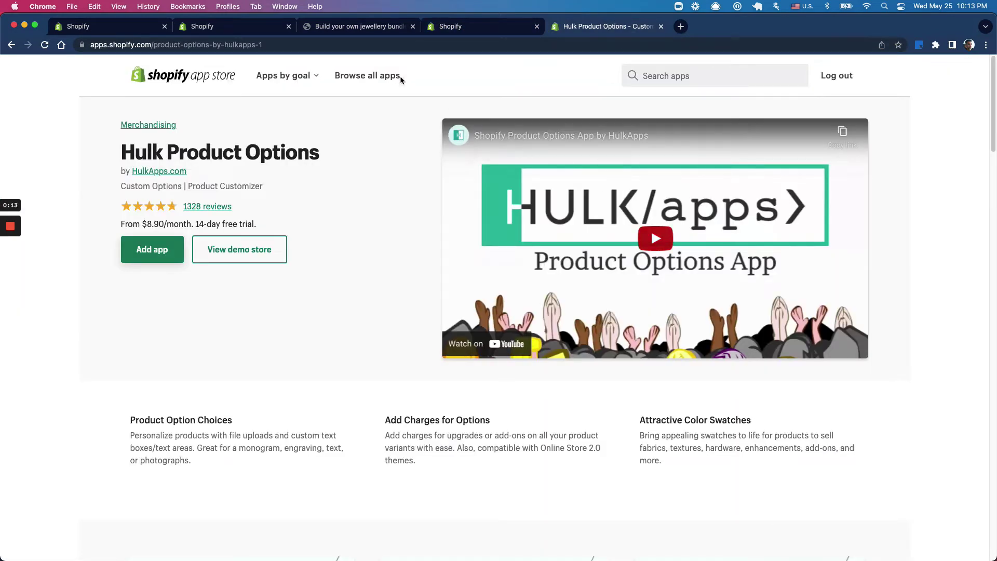
pyautogui.click(660, 26)
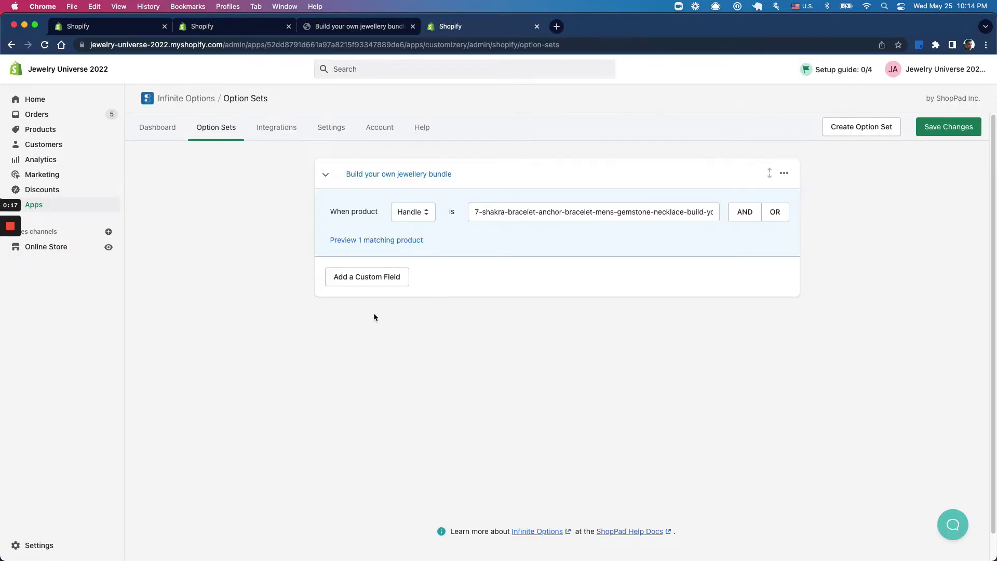
pyautogui.click(364, 27)
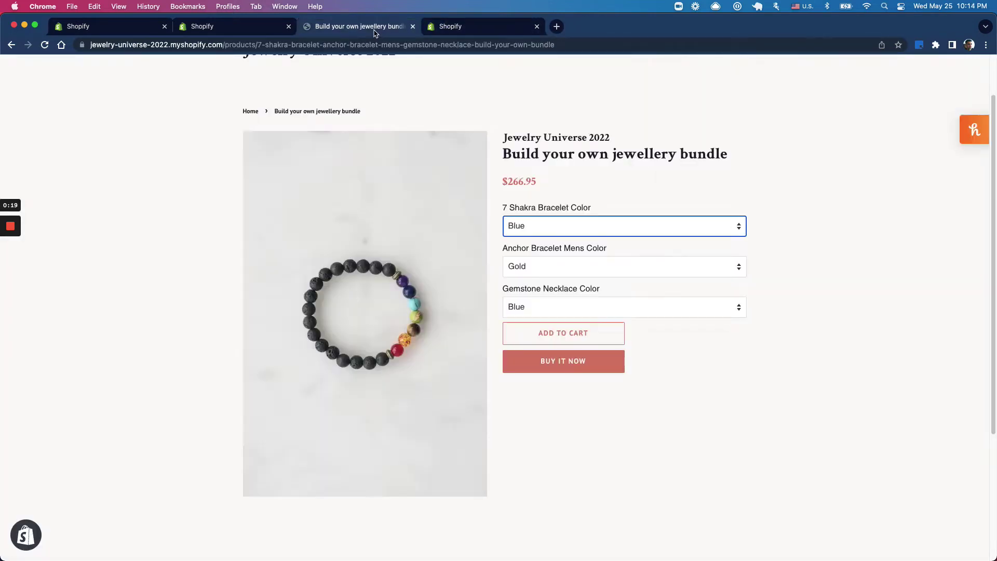
# Step: Uninstall the Simple Bundles bundle template and reload the product page to confirm
pyautogui.click(231, 27)
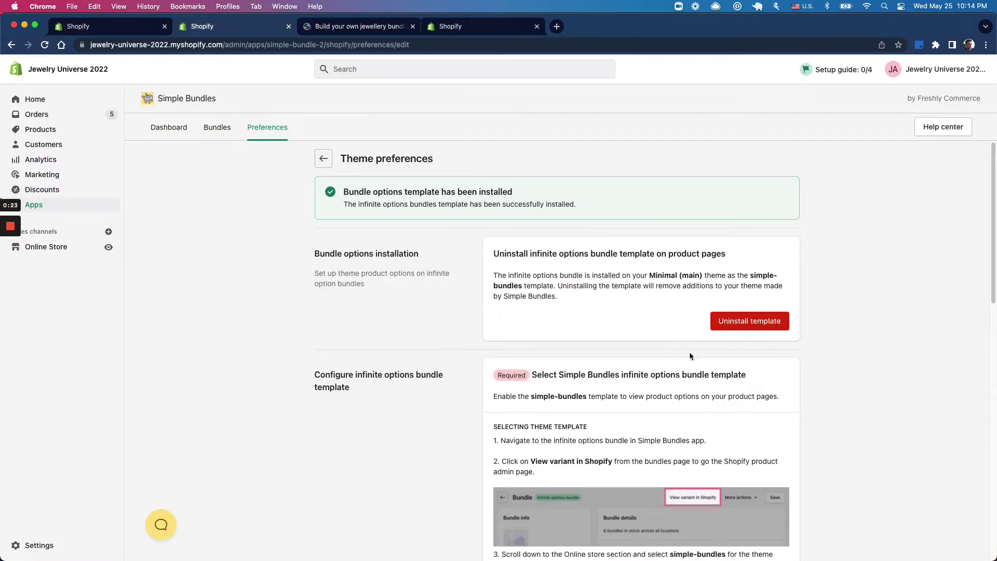
pyautogui.click(746, 327)
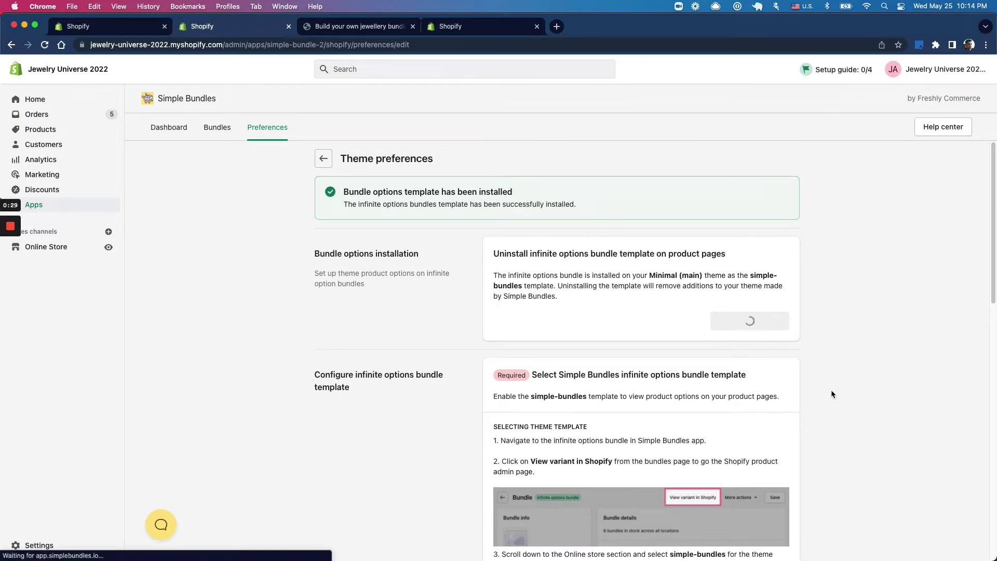
pyautogui.click(353, 26)
pyautogui.click(45, 44)
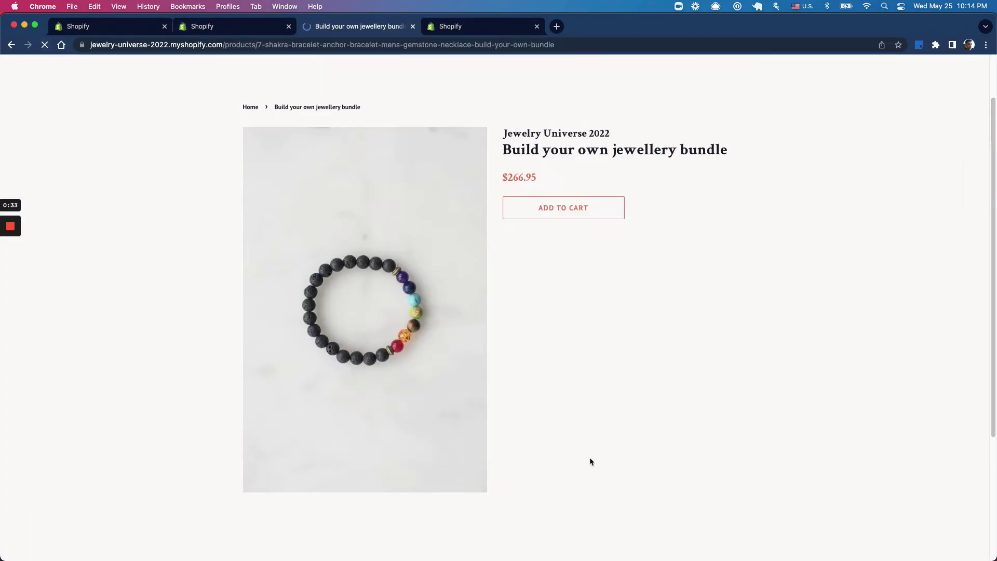
# Step: Save 'Use third-party app product options' as the Simple Bundles theme preference
pyautogui.click(202, 25)
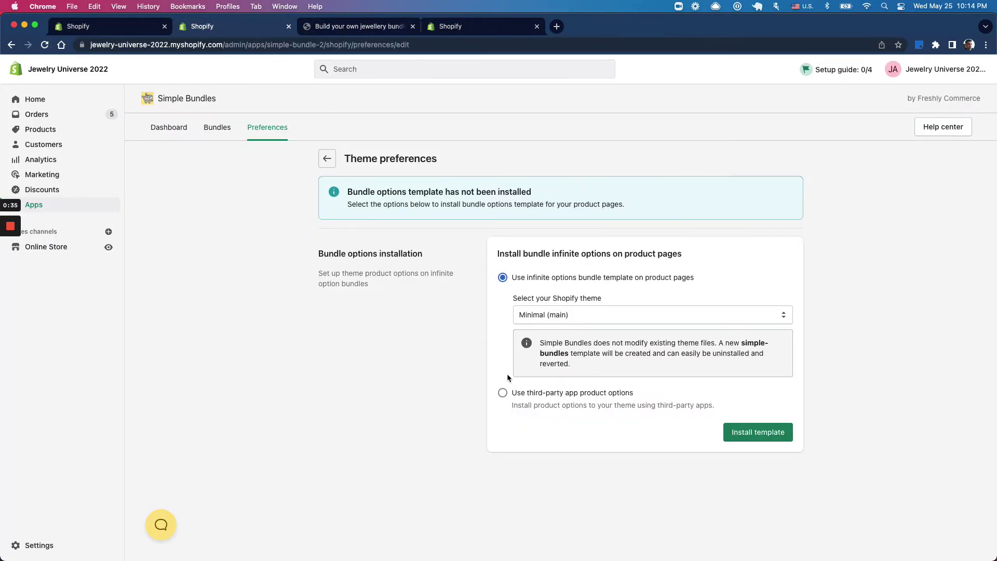
pyautogui.click(522, 395)
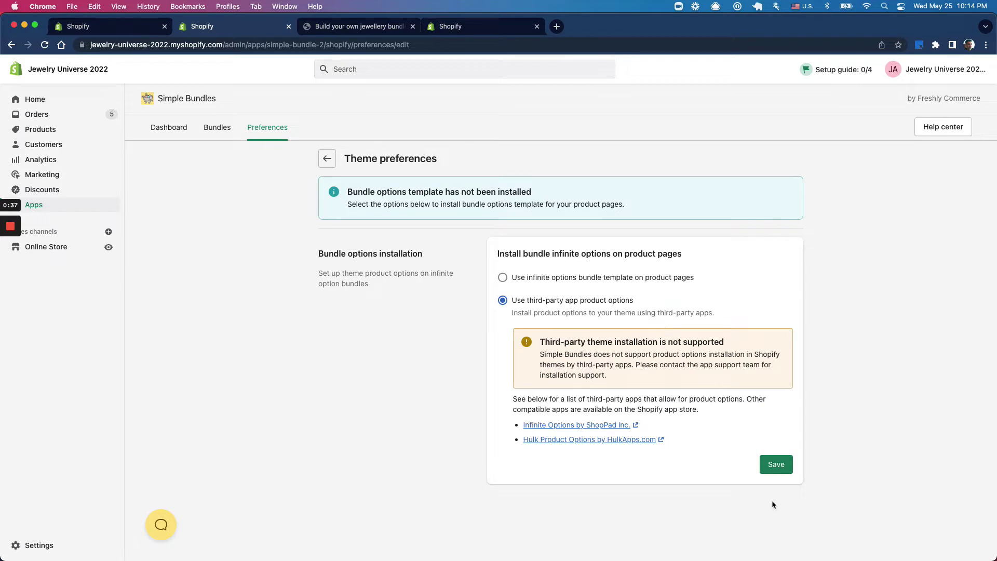
pyautogui.click(774, 464)
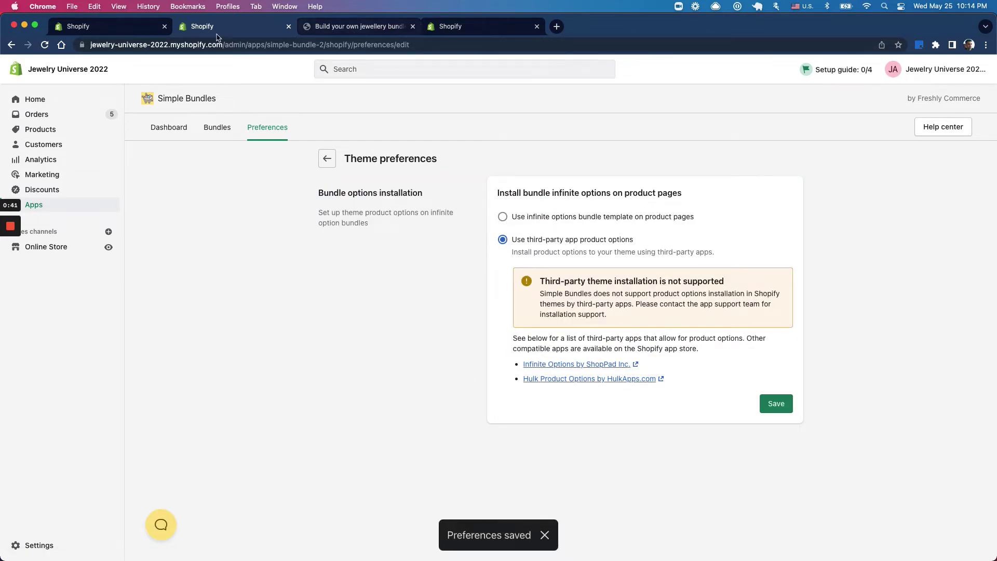
# Step: Open the jewellery bundle and confirm reconfiguring its options
pyautogui.click(137, 33)
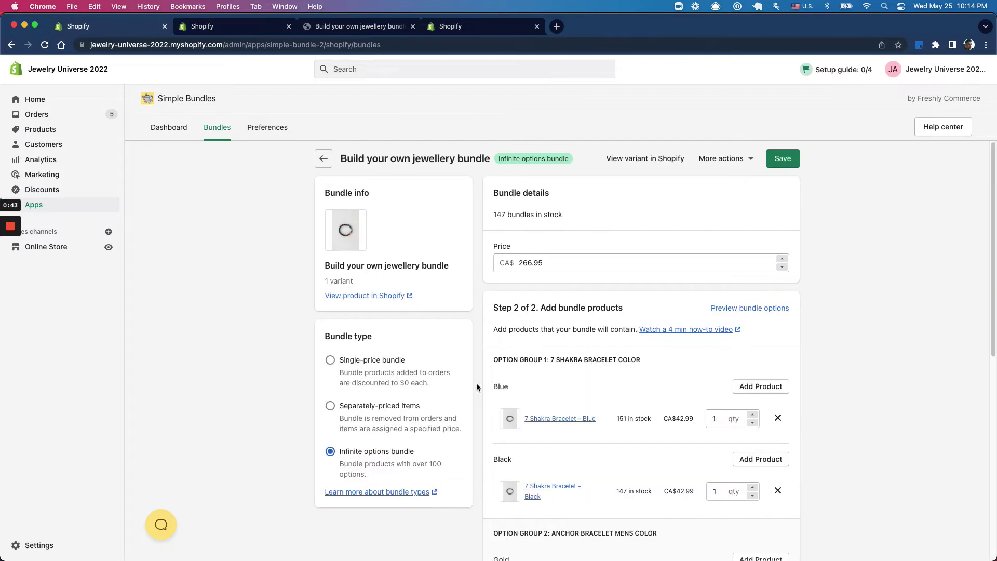
pyautogui.scroll(-3, 611, 415)
pyautogui.scroll(3, 612, 416)
pyautogui.scroll(-5, 595, 299)
pyautogui.scroll(-3, 653, 413)
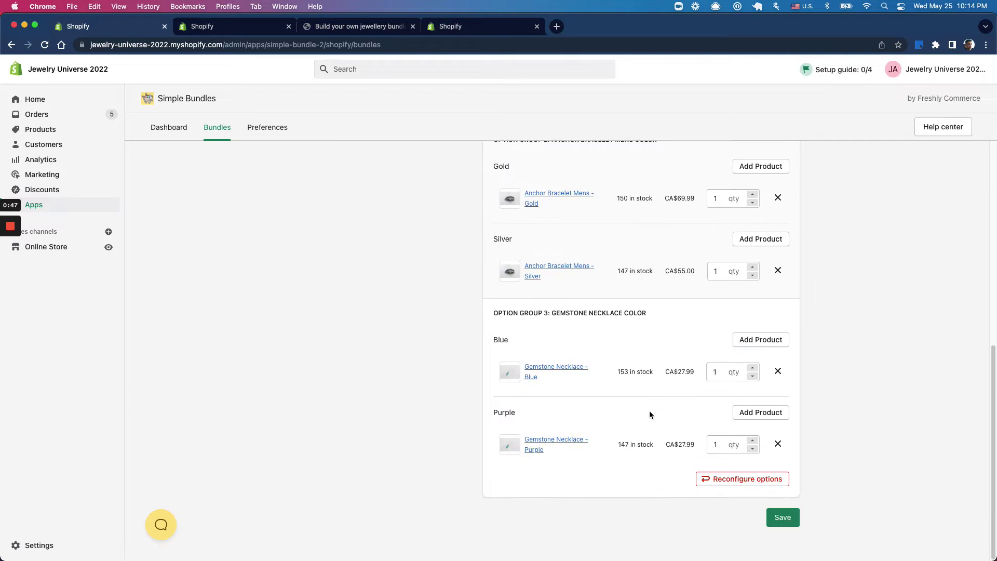
pyautogui.click(729, 480)
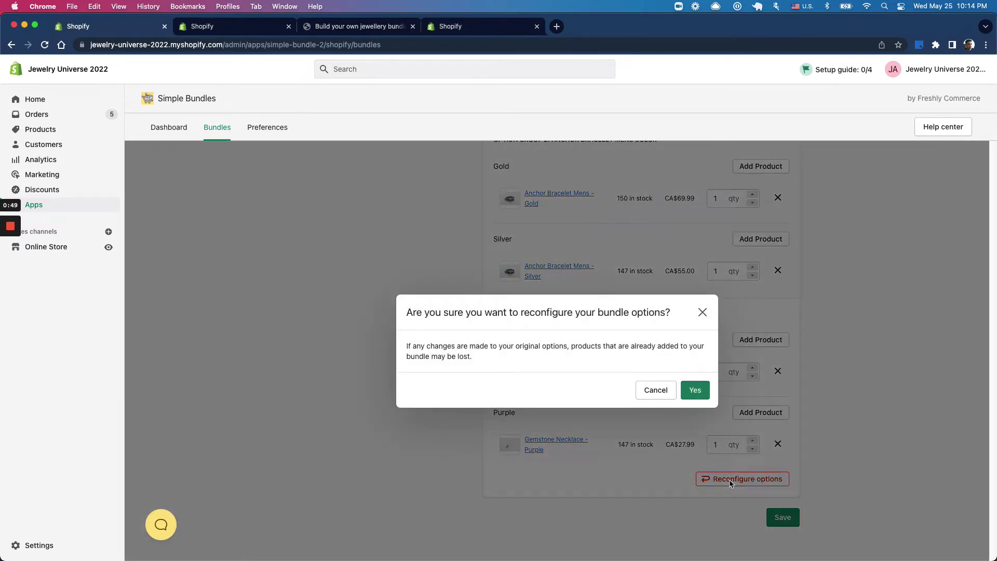
pyautogui.click(694, 390)
# Step: Select the '7 Shakra Bracelet Color' option name and bring up the Infinite Options option sets
pyautogui.scroll(4, 656, 396)
pyautogui.scroll(1, 657, 398)
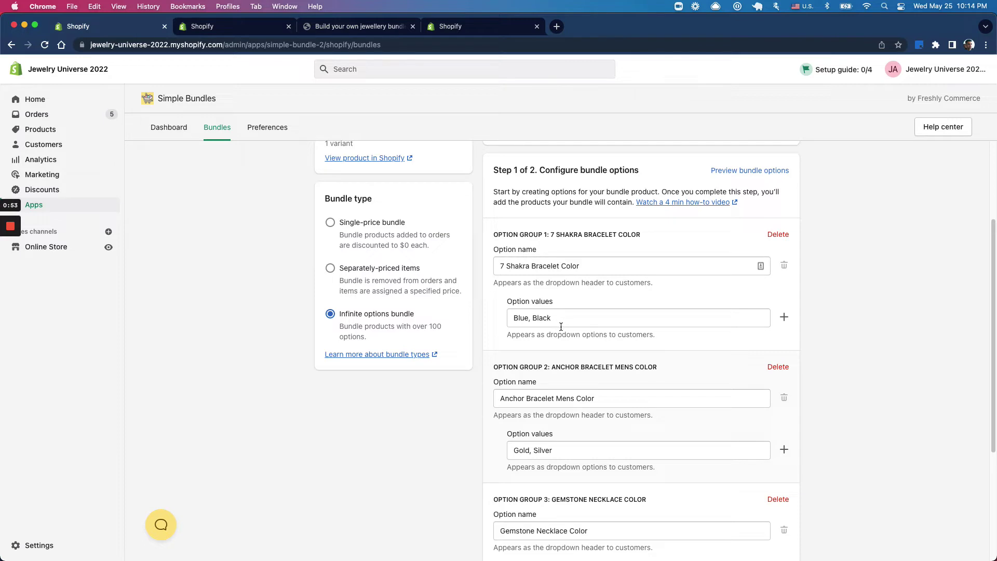
pyautogui.moveTo(501, 266); pyautogui.dragTo(580, 266)
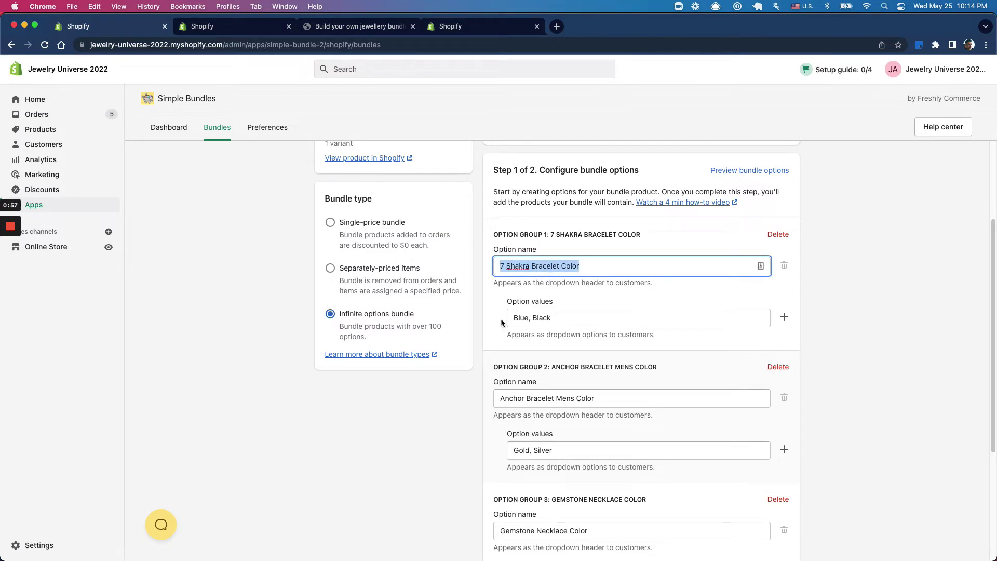
pyautogui.click(458, 27)
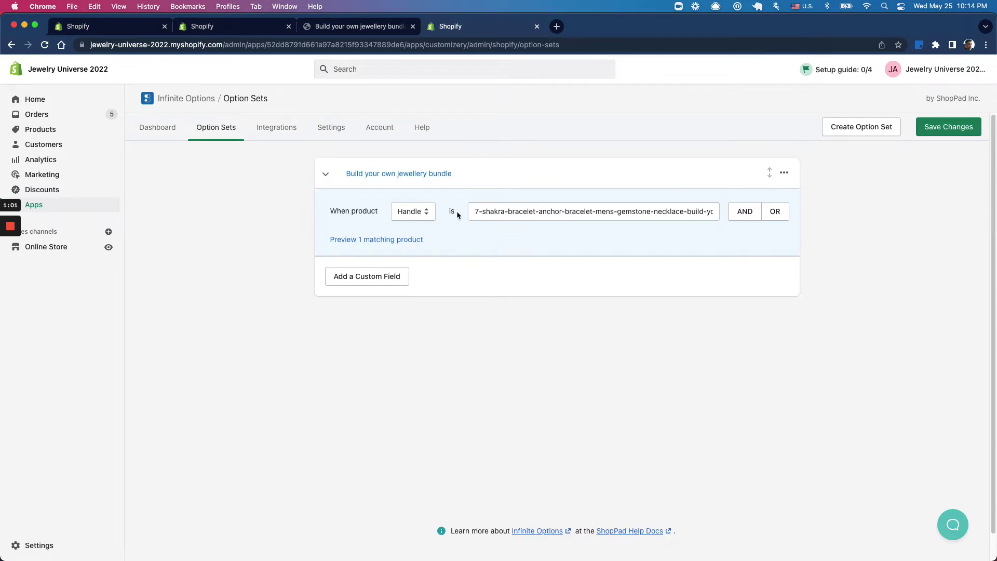
# Step: Verify 'Build your own jewellery bundle' matches only the bundle by Handle, previewing 1 matching product
pyautogui.moveTo(472, 175); pyautogui.dragTo(350, 175)
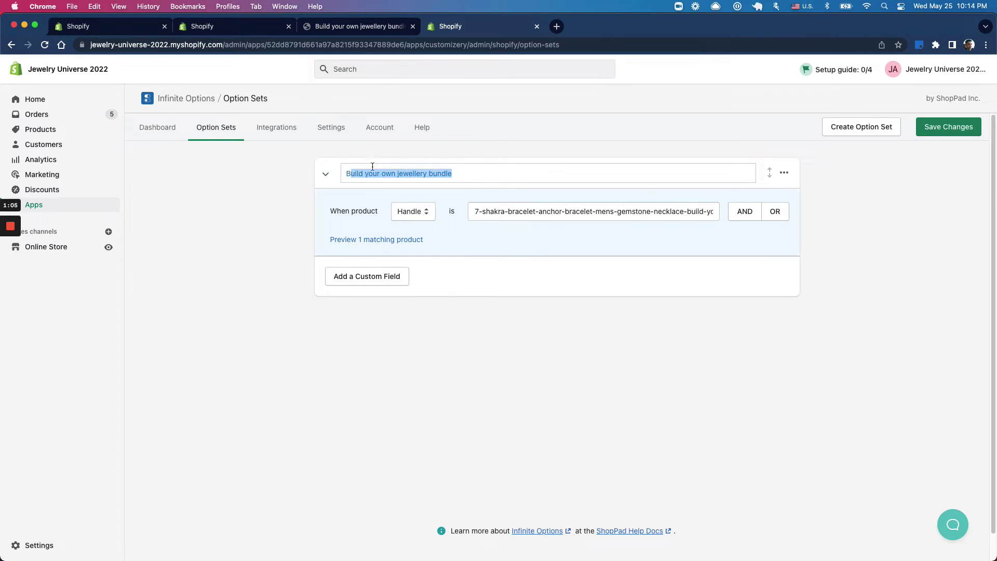
pyautogui.moveTo(479, 173); pyautogui.dragTo(343, 174)
pyautogui.click(415, 218)
pyautogui.click(532, 223)
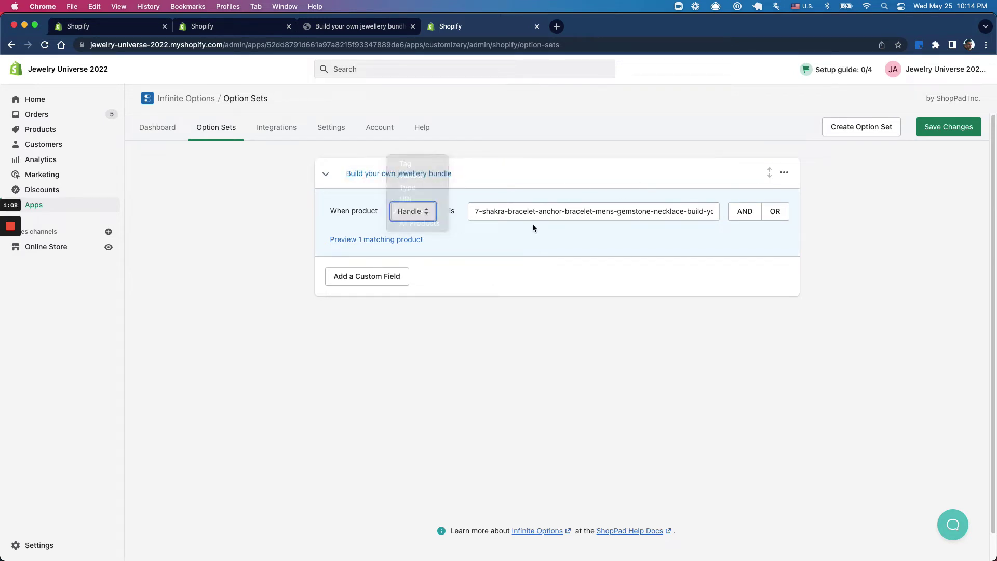
pyautogui.click(372, 27)
pyautogui.click(467, 27)
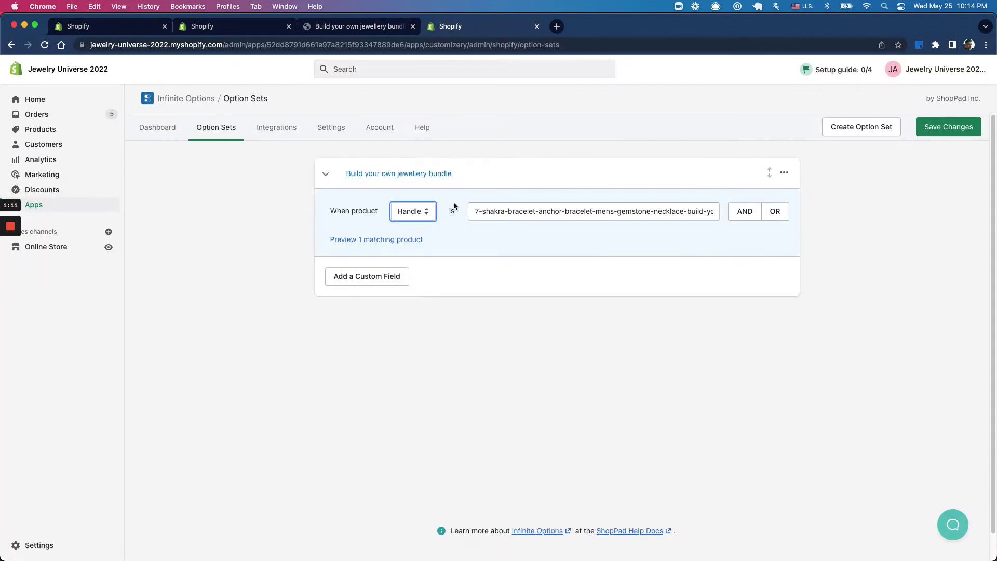
pyautogui.click(500, 212)
pyautogui.click(390, 240)
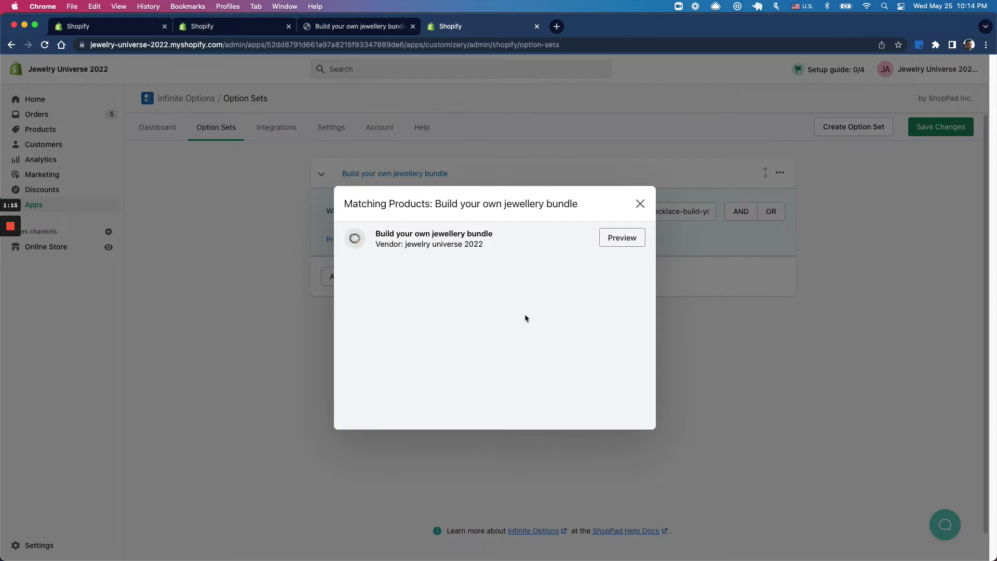
pyautogui.click(641, 203)
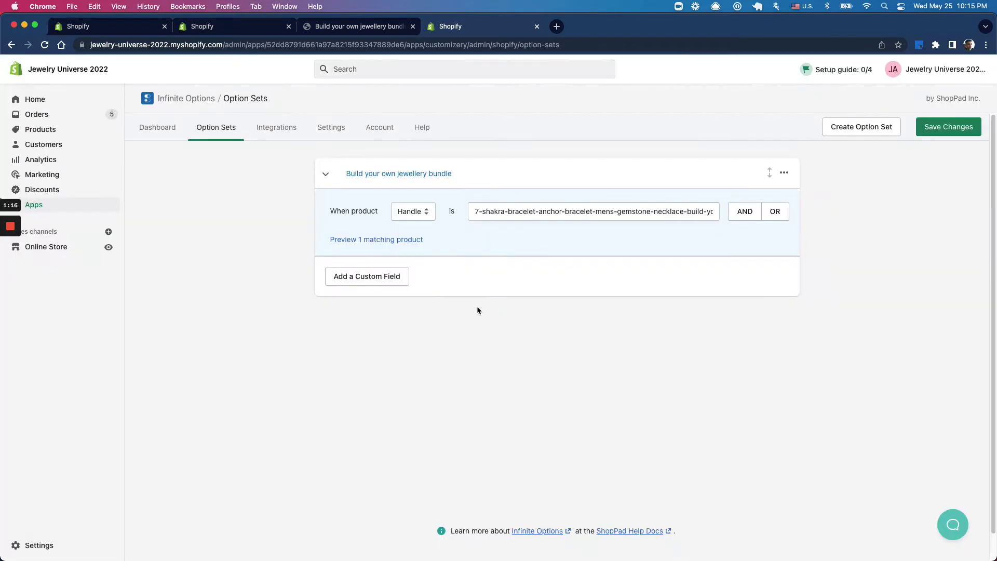
# Step: Add three custom fields and label the first '7 Shakra Bracelet Color' on product and cart
pyautogui.click(378, 285)
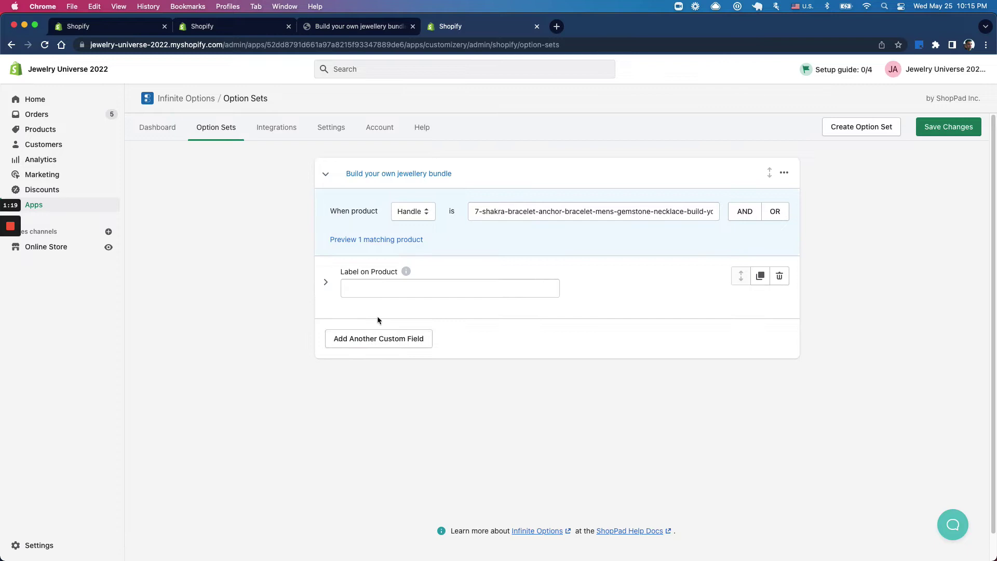
pyautogui.click(378, 338)
pyautogui.click(380, 400)
pyautogui.click(199, 29)
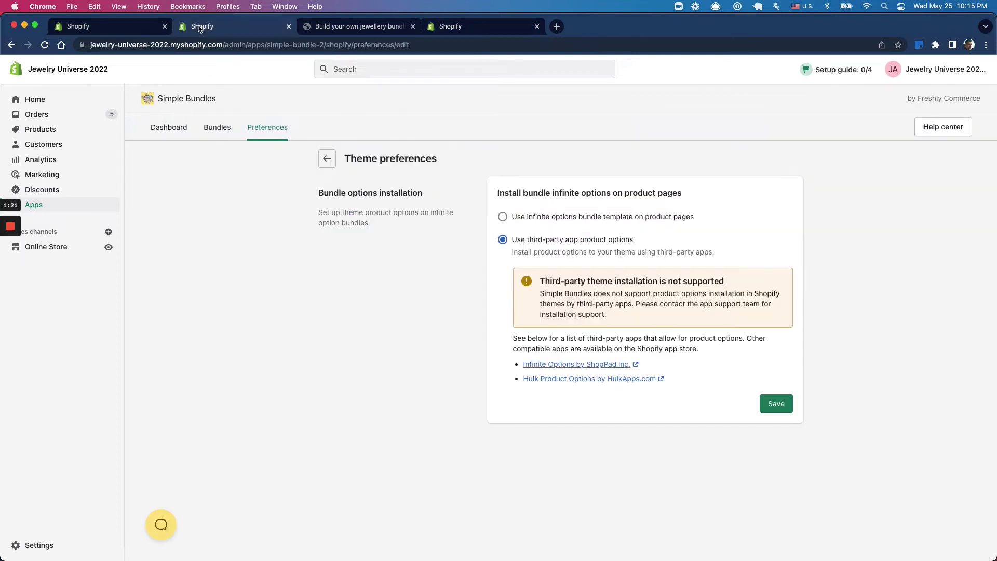
pyautogui.click(120, 29)
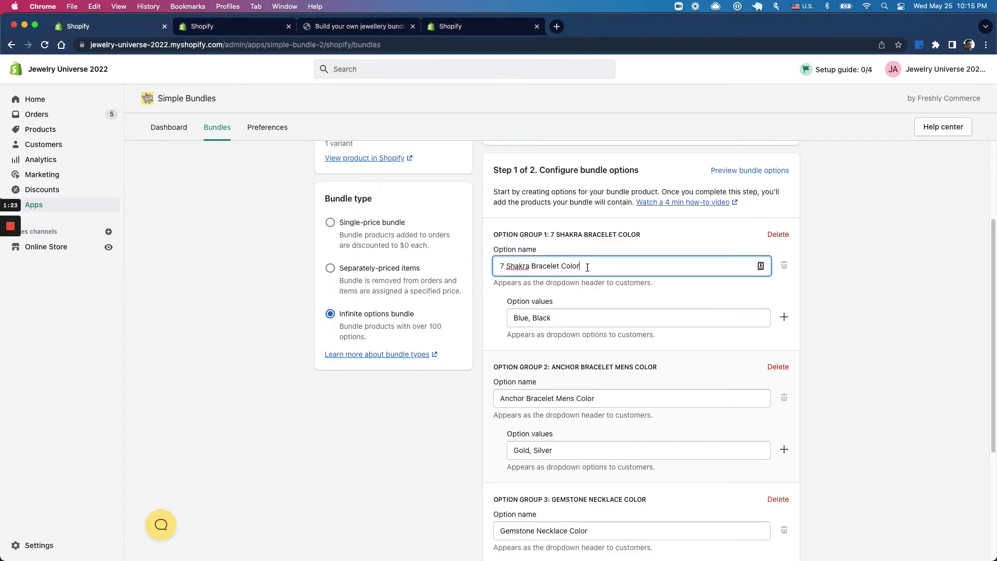
pyautogui.tripleClick(584, 270)
pyautogui.press('super+c')
pyautogui.click(457, 26)
pyautogui.click(437, 283)
pyautogui.press('super+v')
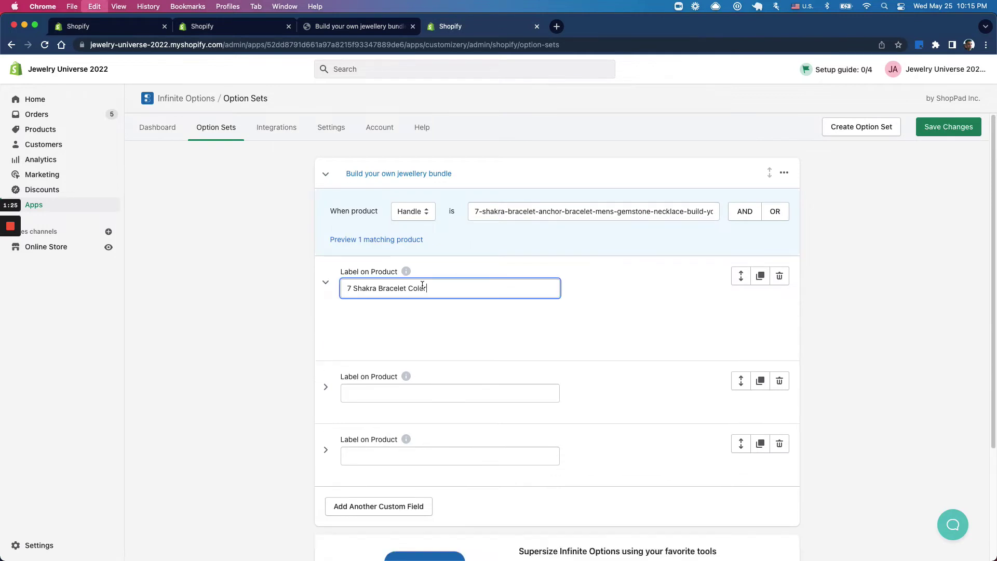
pyautogui.doubleClick(423, 340)
pyautogui.press('super+v')
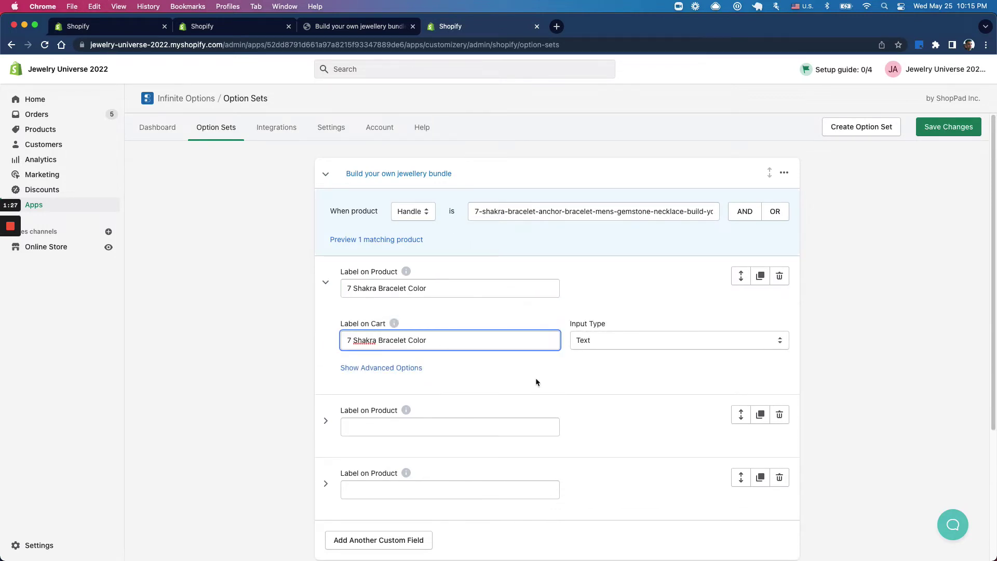
# Step: Set the first field's input type to Drop-Down Menu
pyautogui.click(600, 348)
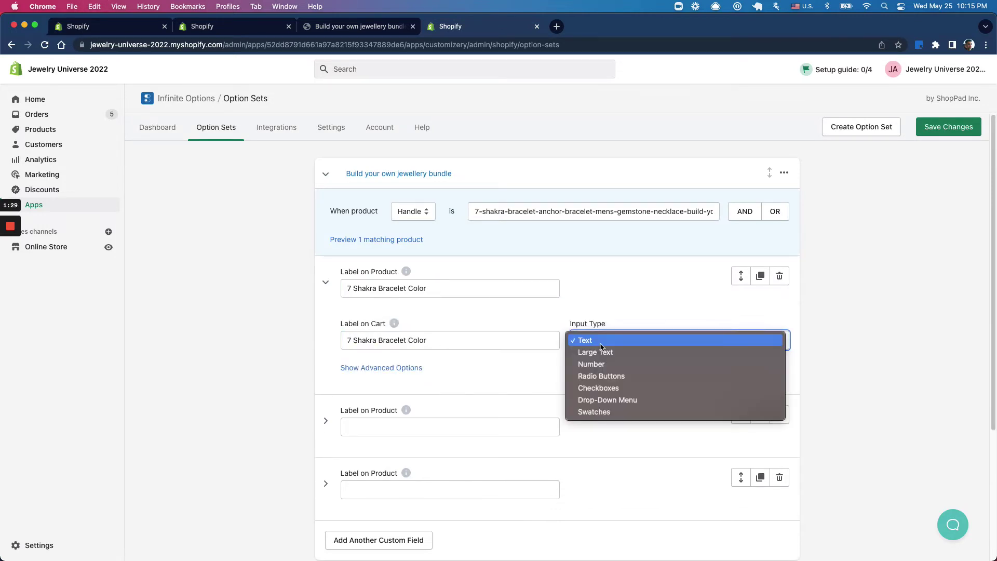
pyautogui.click(597, 400)
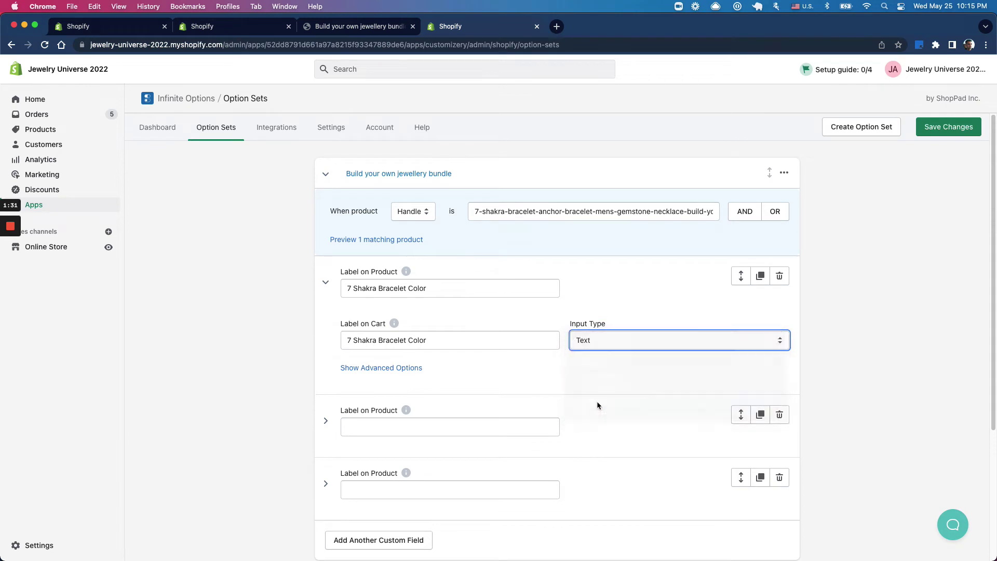
pyautogui.click(592, 351)
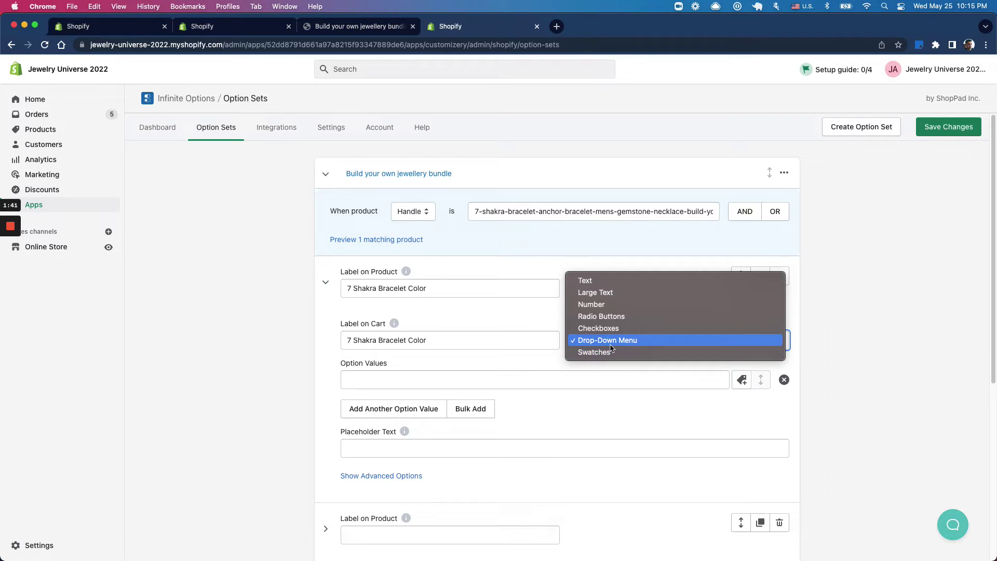
pyautogui.click(875, 382)
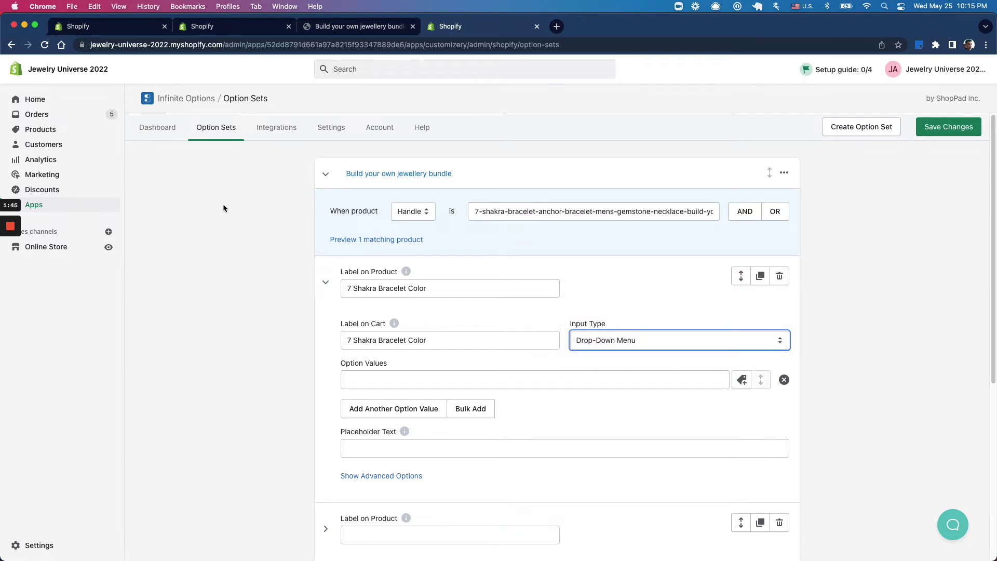
# Step: Enter Blue as the first option value, using the values copied from Simple Bundles
pyautogui.click(194, 27)
pyautogui.click(118, 27)
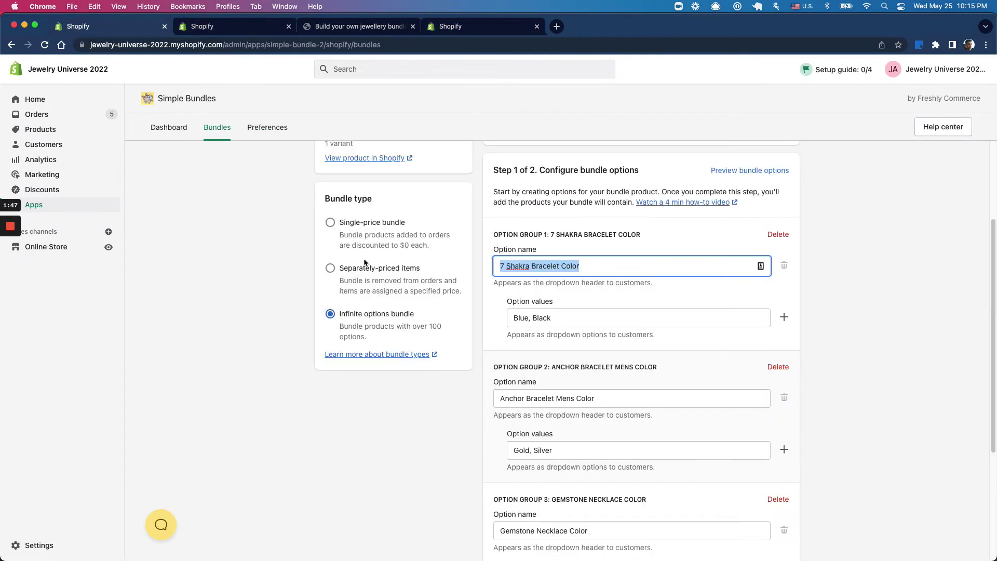
pyautogui.tripleClick(567, 318)
pyautogui.press('super+c')
pyautogui.click(492, 28)
pyautogui.click(374, 372)
pyautogui.press('super+v')
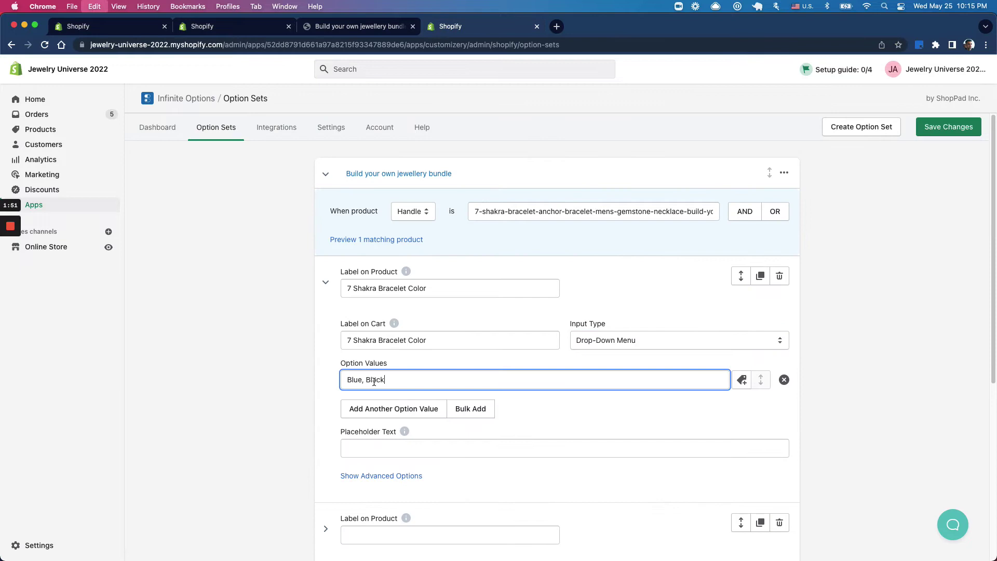
pyautogui.moveTo(362, 381); pyautogui.dragTo(443, 379)
pyautogui.press('super+c')
pyautogui.press('BackSpace')
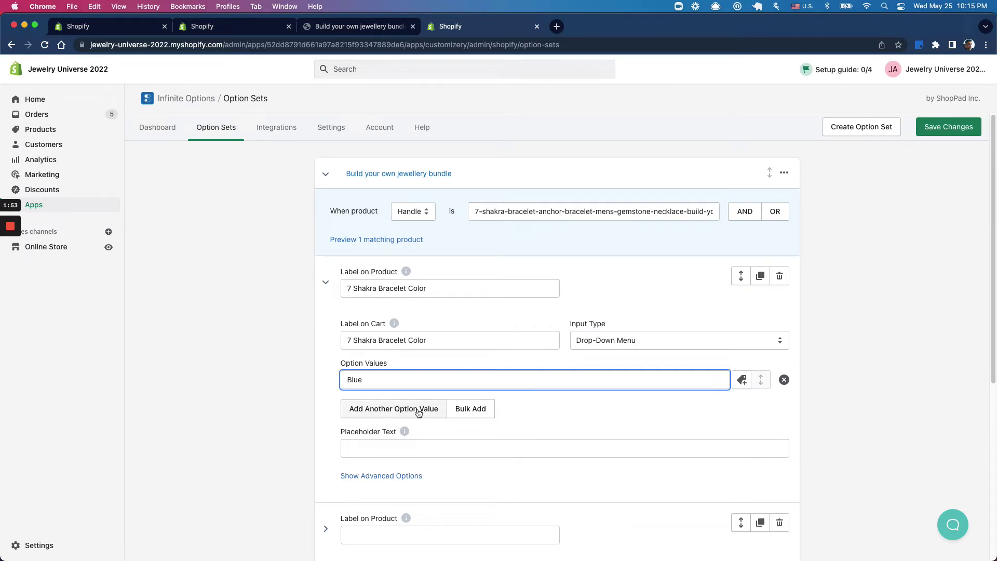
# Step: Add Black as the second option value of the 7 Shakra Bracelet Color field
pyautogui.click(410, 408)
pyautogui.click(379, 404)
pyautogui.press('super+v')
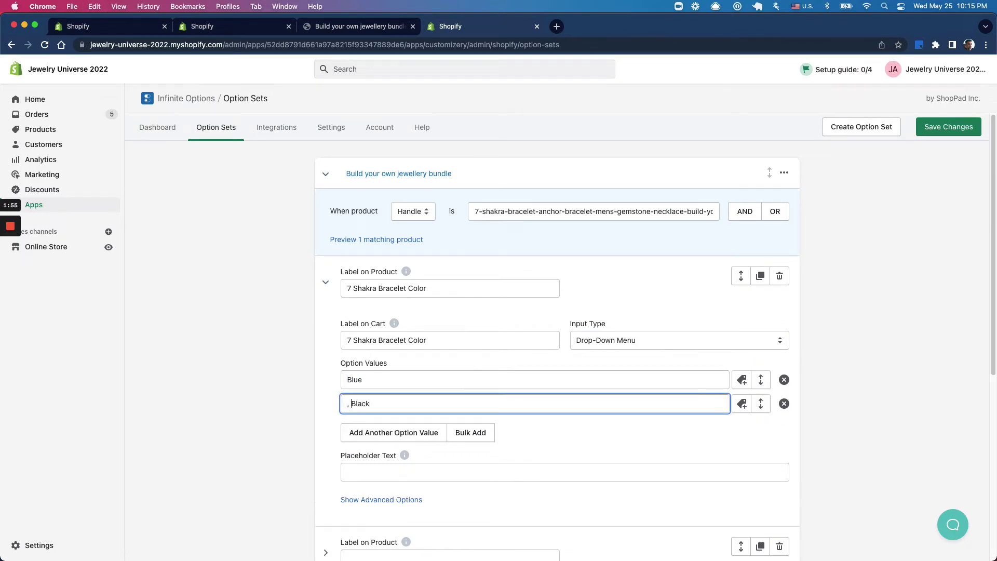
pyautogui.press('BackSpace')
pyautogui.click(441, 345)
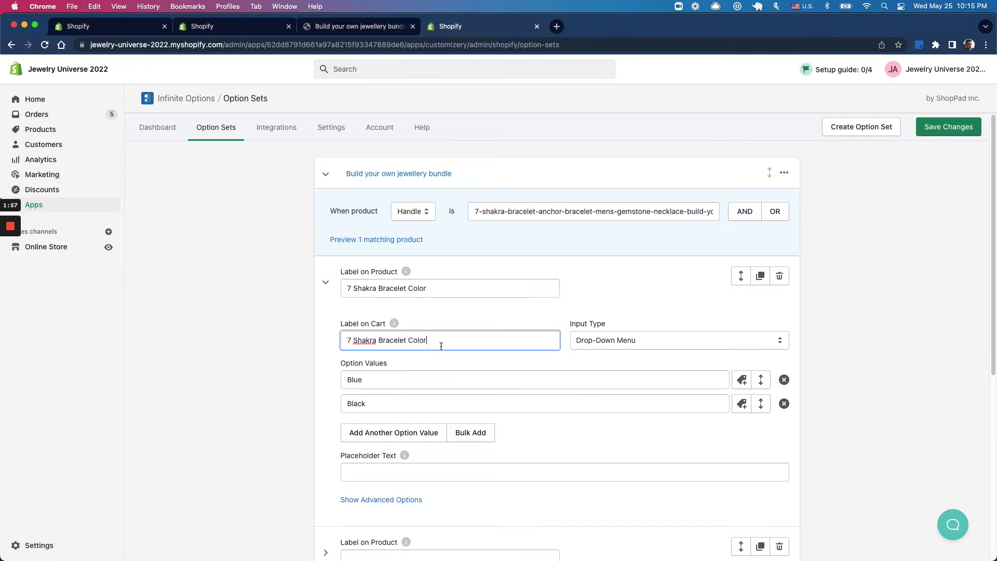
pyautogui.click(401, 378)
pyautogui.click(419, 407)
pyautogui.scroll(-5, 519, 426)
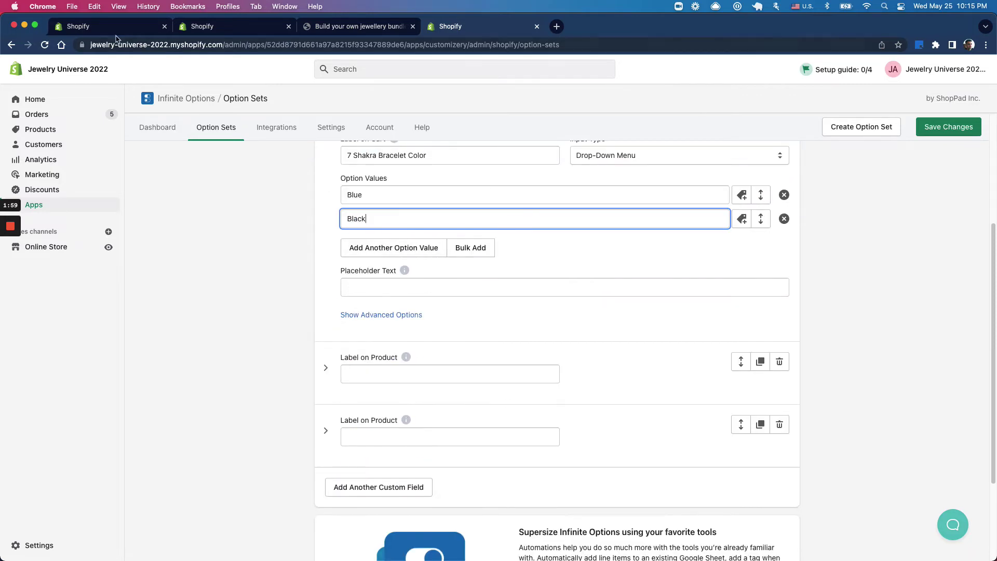
pyautogui.click(451, 26)
# Step: Label the second field 'Anchor Bracelet Mens Color' on both product and cart
pyautogui.click(623, 335)
pyautogui.press('super+c')
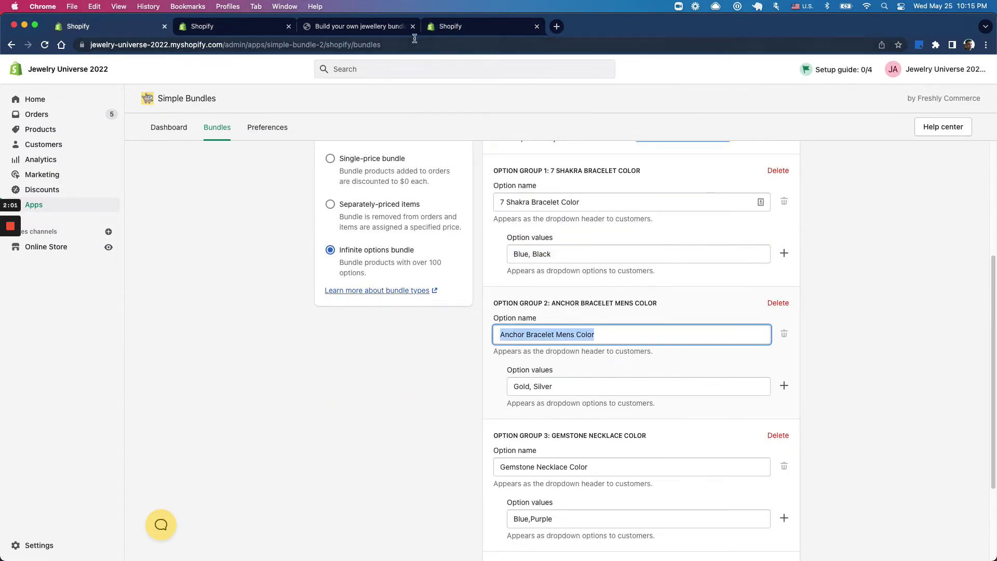
pyautogui.click(373, 26)
pyautogui.click(457, 26)
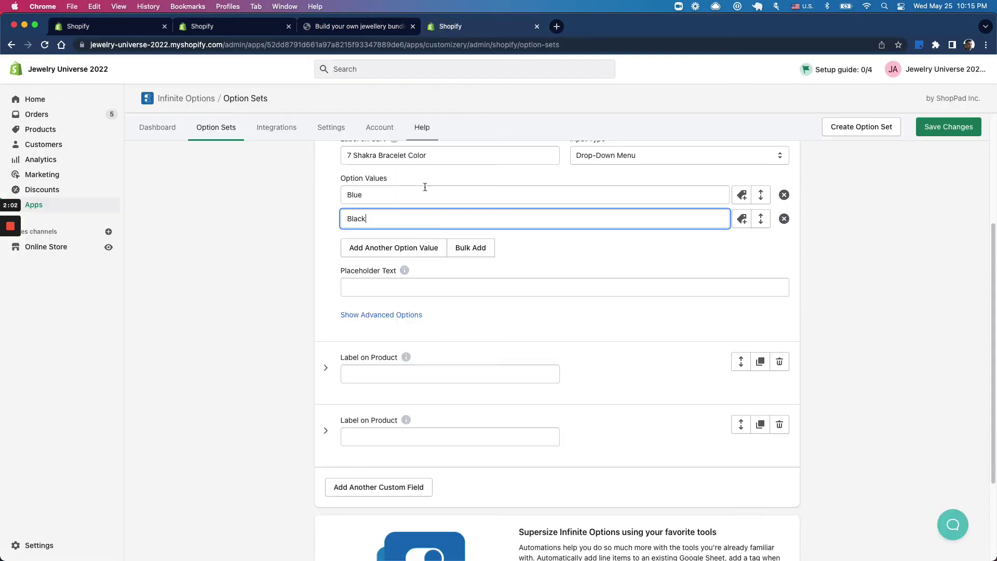
pyautogui.click(381, 371)
pyautogui.press('super+v')
pyautogui.click(417, 425)
pyautogui.press('super+v')
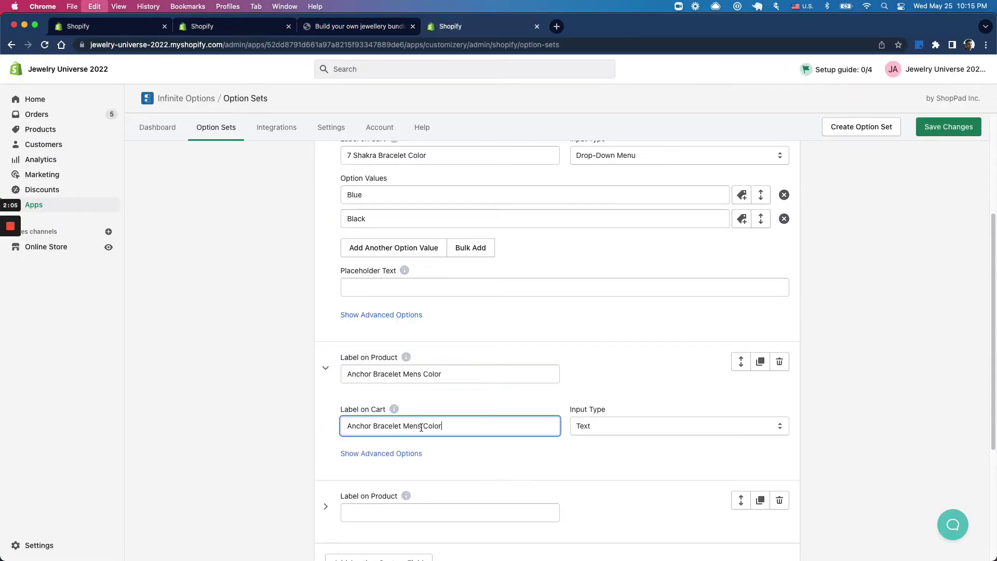
# Step: Make the Anchor Bracelet field a Drop-Down Menu with option values Gold and Silver
pyautogui.scroll(-1, 520, 431)
pyautogui.click(602, 413)
pyautogui.click(608, 471)
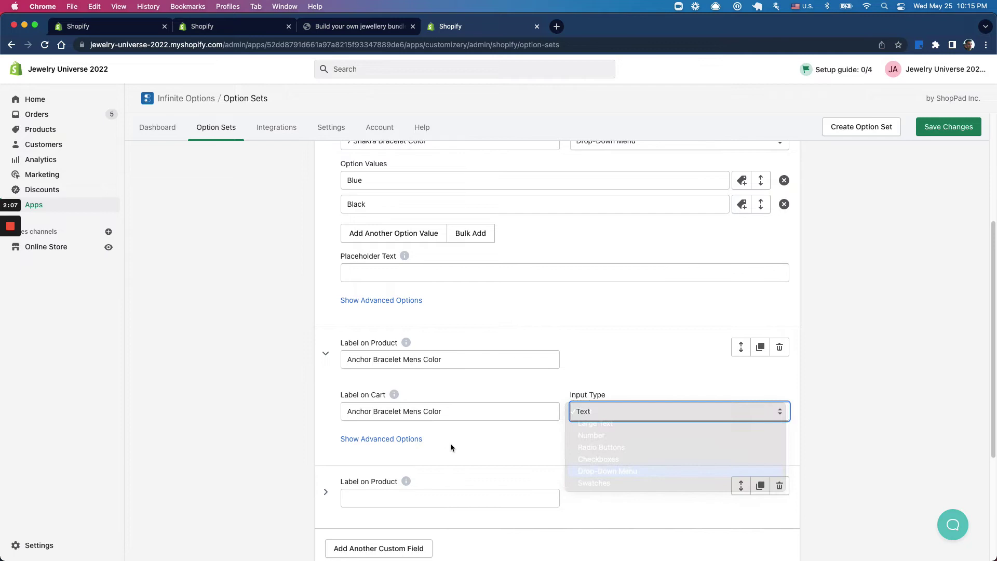
pyautogui.scroll(-1, 446, 444)
pyautogui.click(397, 414)
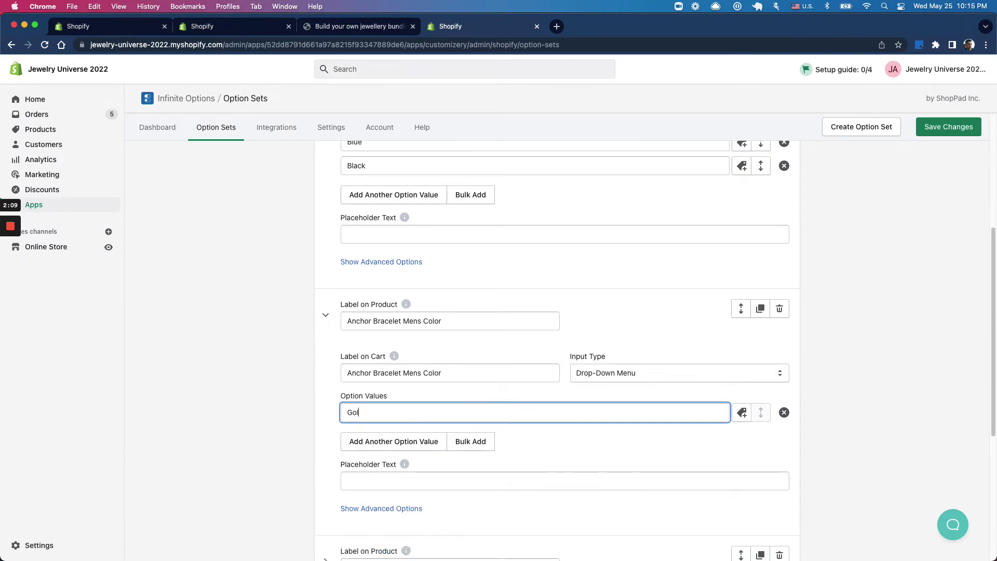
pyautogui.write('Gold')
pyautogui.press('Tab')
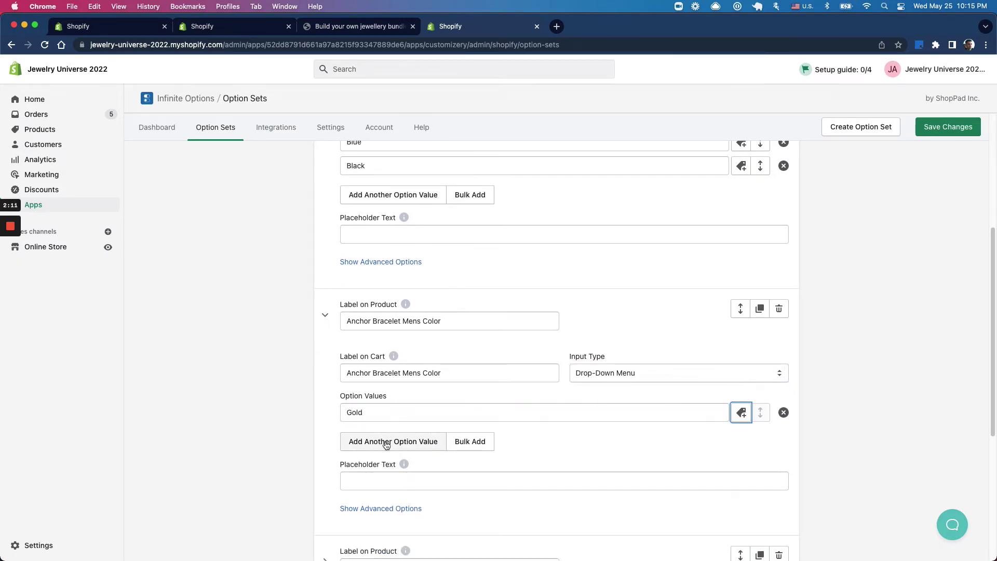
pyautogui.click(390, 440)
pyautogui.click(387, 436)
pyautogui.write('Silver')
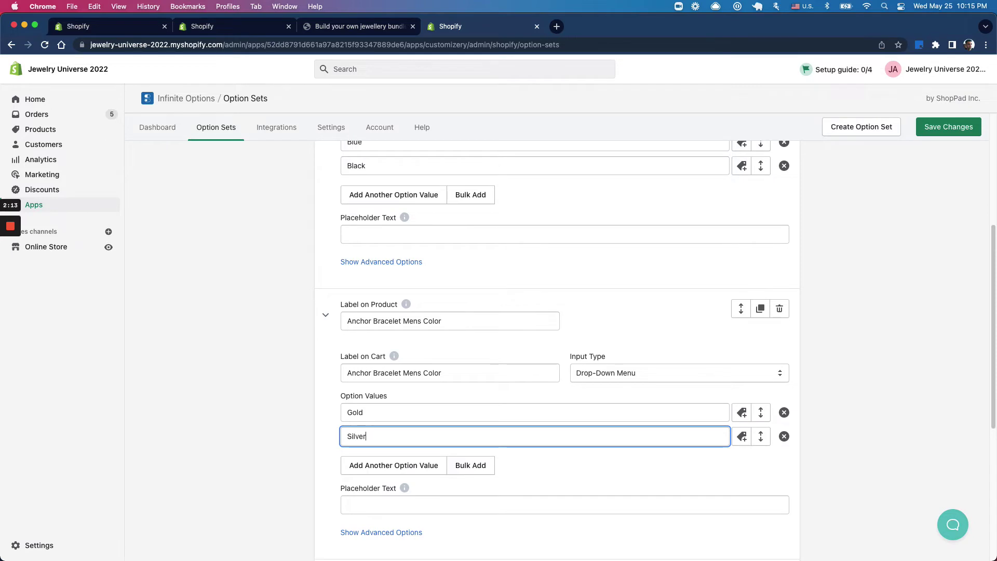
pyautogui.scroll(-5, 359, 440)
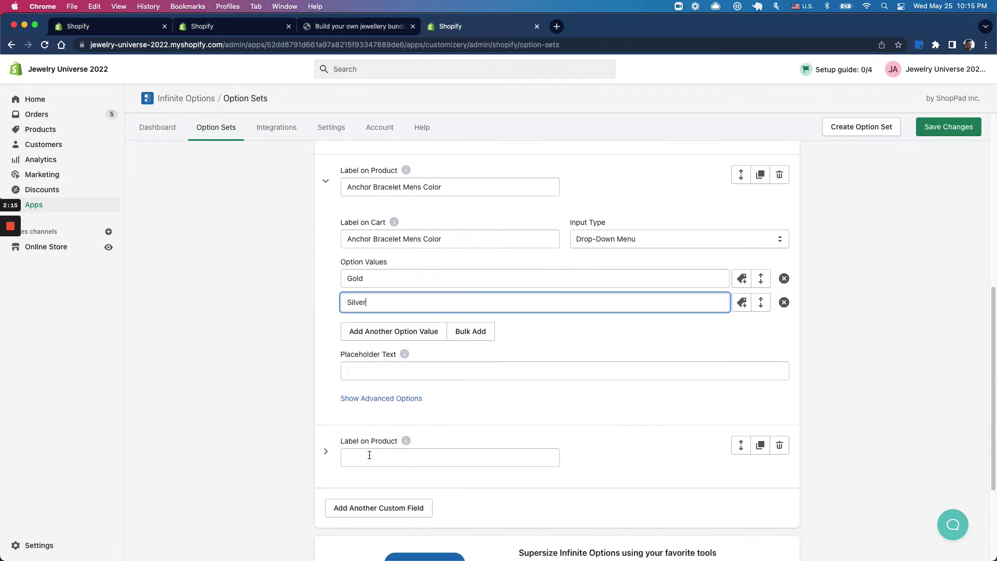
# Step: Copy 'Gemstone Necklace Color' from Simple Bundles into the third field's product and cart labels
pyautogui.click(115, 26)
pyautogui.tripleClick(601, 469)
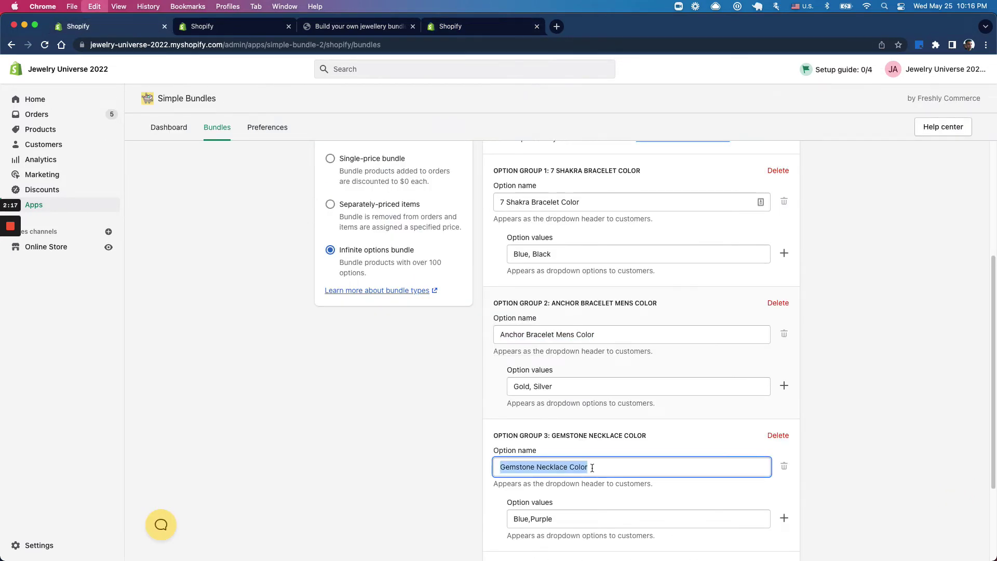
pyautogui.press('super+c')
pyautogui.click(382, 26)
pyautogui.click(478, 27)
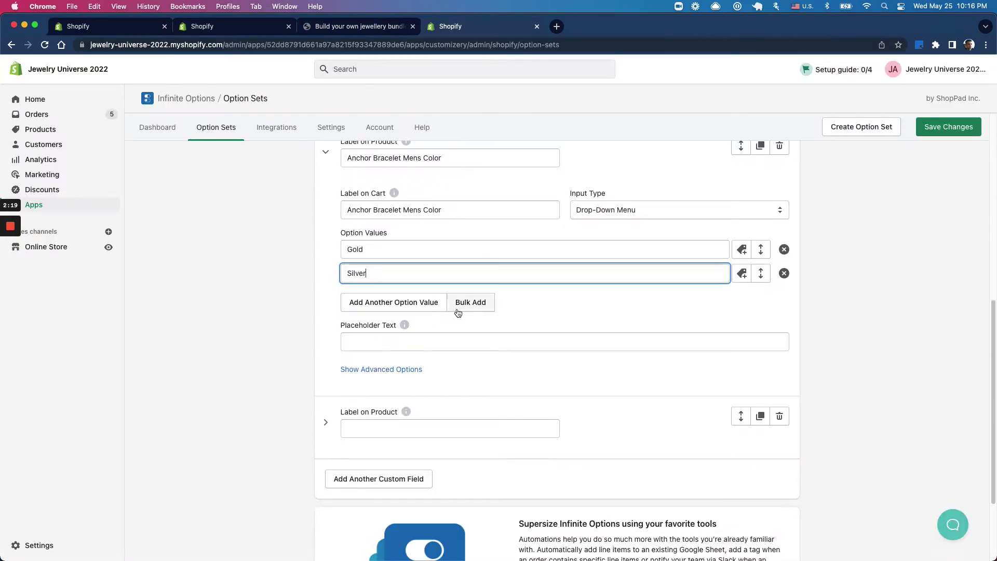
pyautogui.scroll(-3, 457, 312)
pyautogui.click(387, 378)
pyautogui.press('super+v')
pyautogui.tripleClick(428, 440)
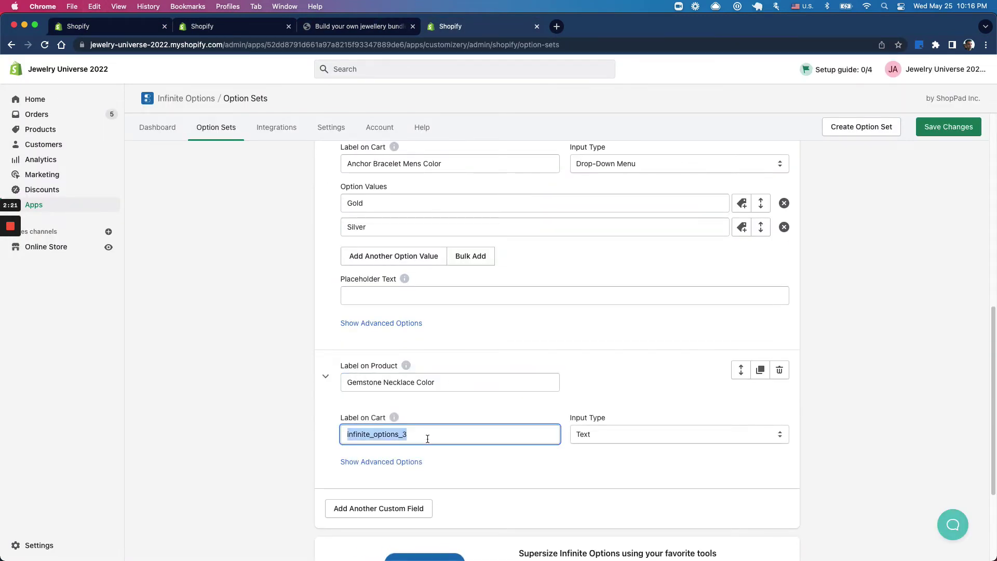
pyautogui.press('super+v')
# Step: Make the Gemstone field a Drop-Down Menu with option values Blue and Purple
pyautogui.scroll(-2, 434, 436)
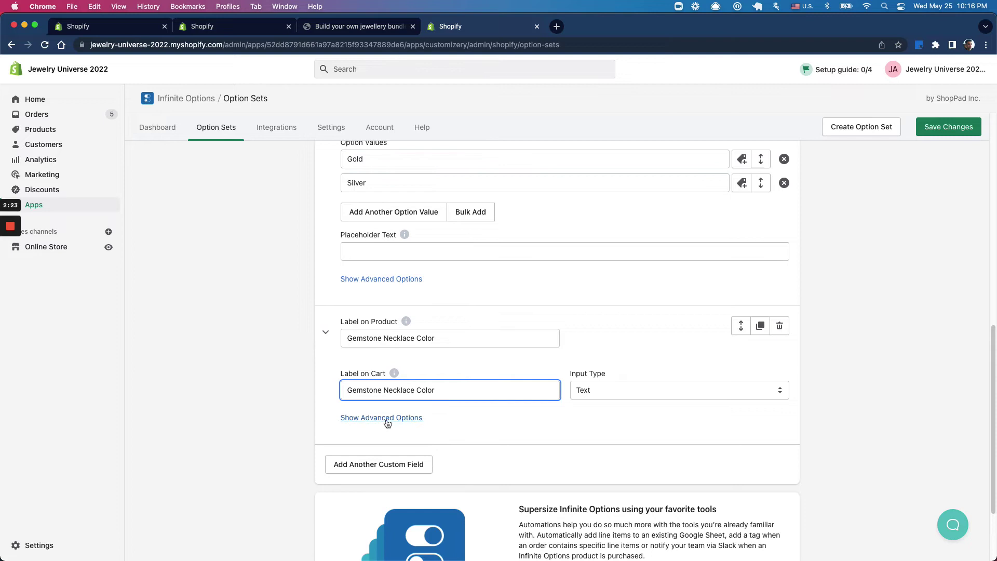
pyautogui.click(597, 393)
pyautogui.click(599, 451)
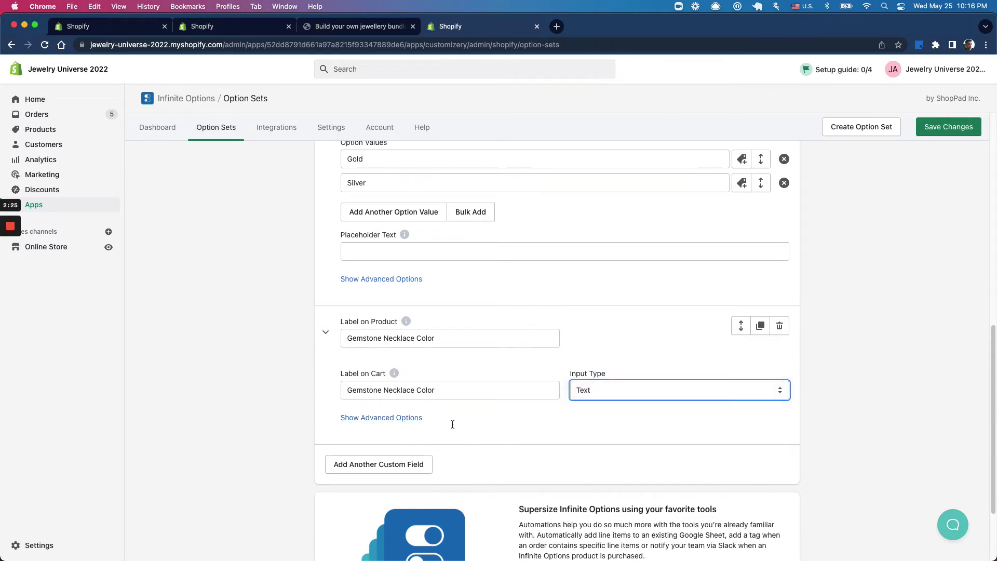
pyautogui.click(392, 431)
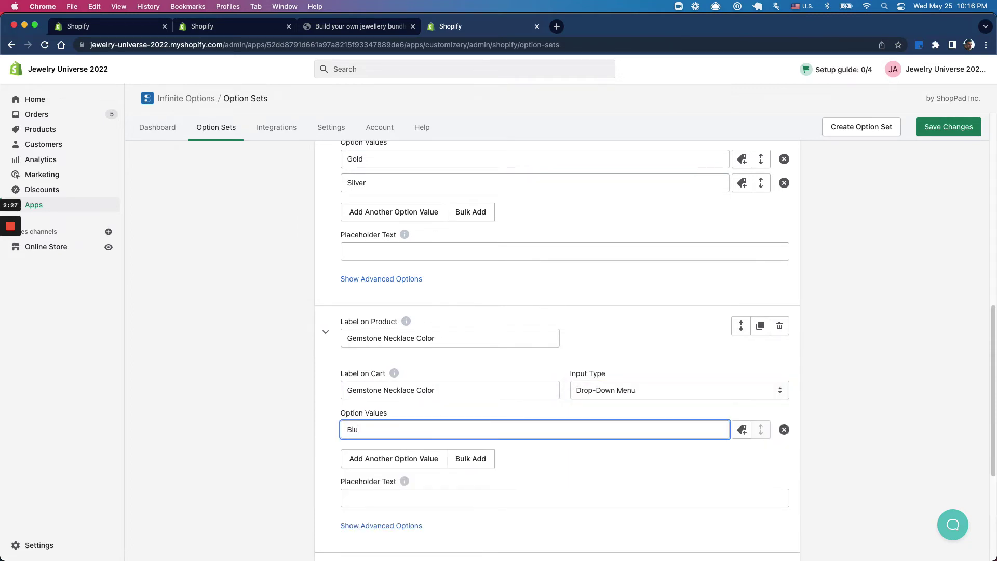
pyautogui.click(374, 458)
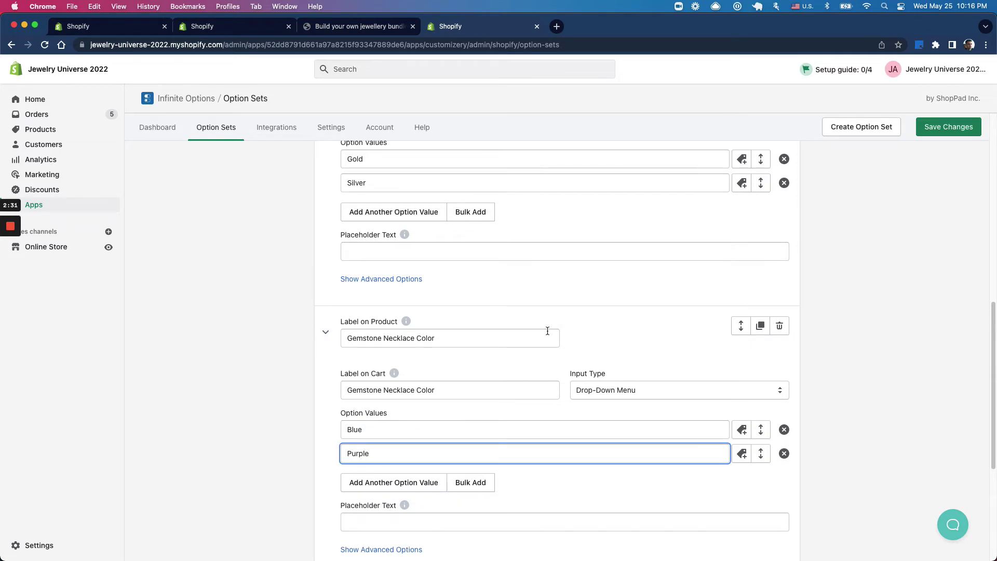
pyautogui.press('super+1')
pyautogui.scroll(-3, 529, 472)
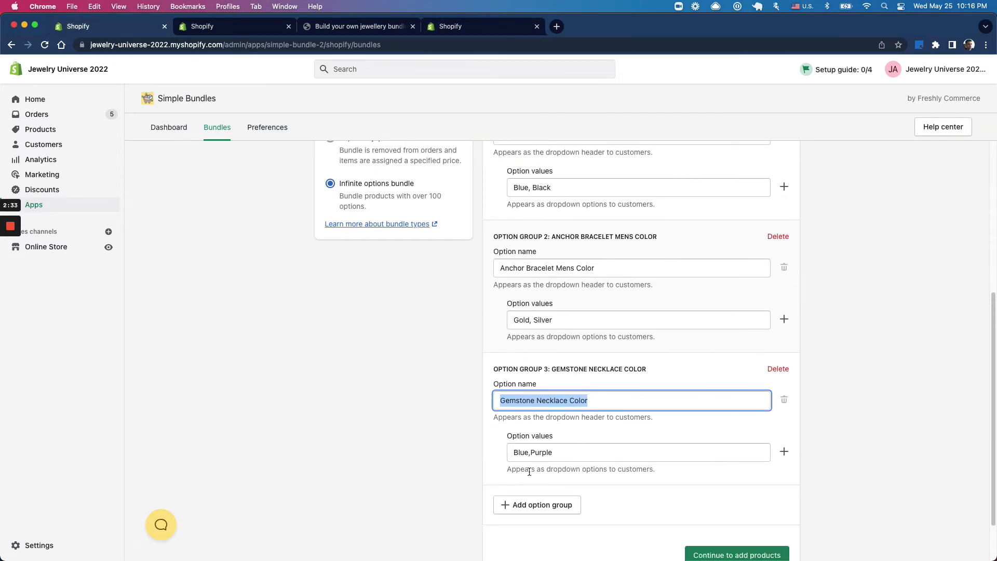
pyautogui.click(441, 27)
pyautogui.scroll(-4, 621, 371)
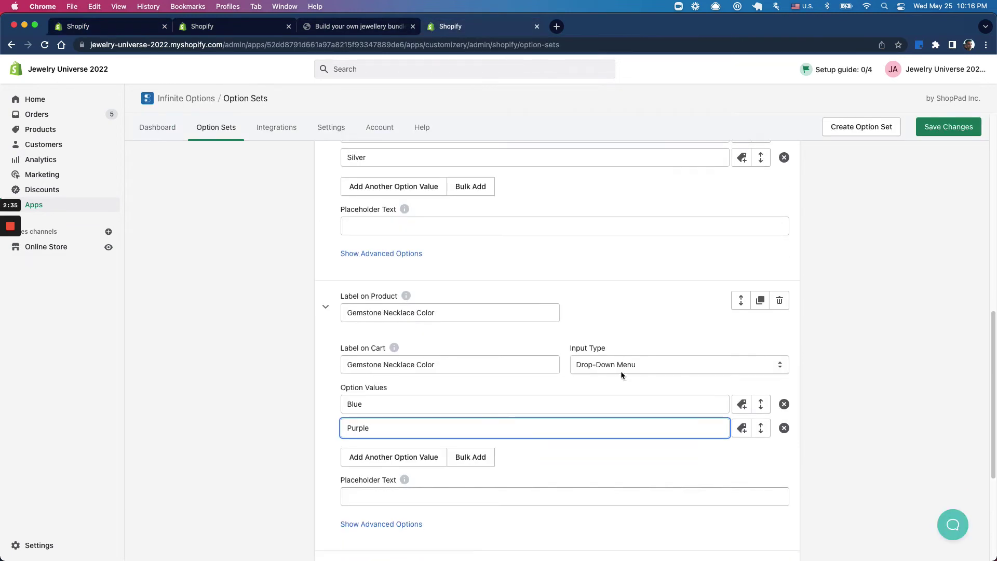
# Step: Set Required Field to Yes on the bundle's option fields and save the option set
pyautogui.click(363, 450)
pyautogui.scroll(-5, 610, 383)
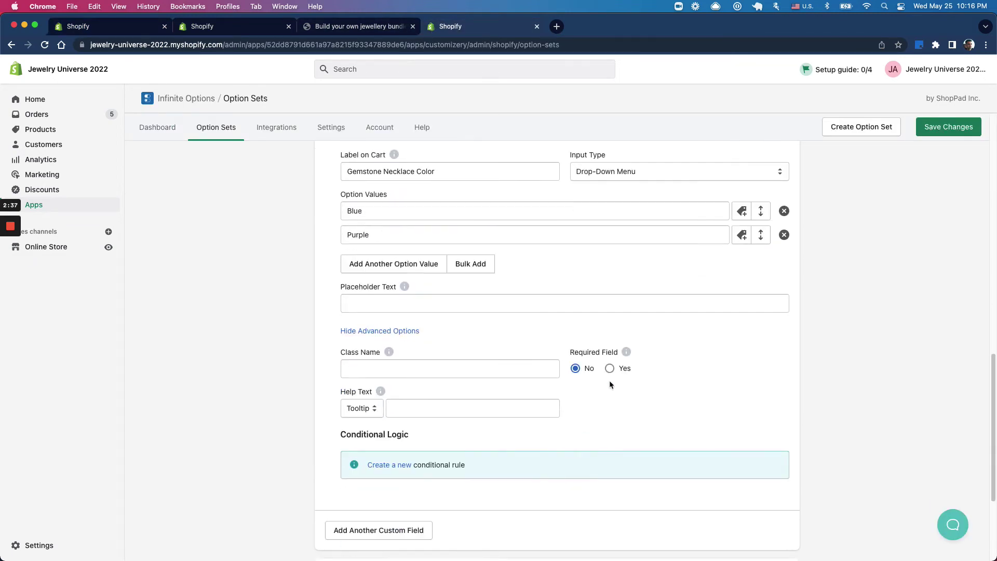
pyautogui.scroll(3, 436, 348)
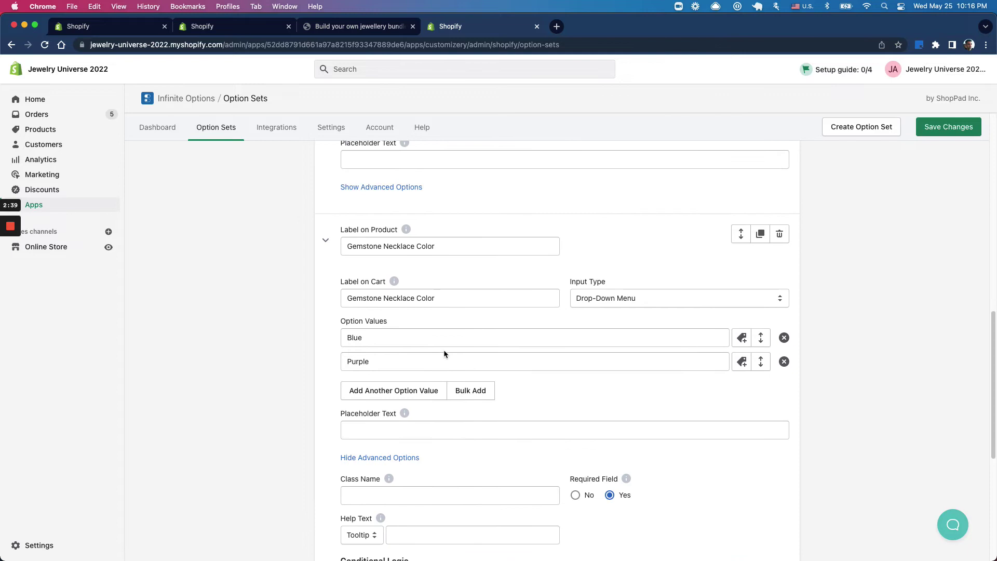
pyautogui.scroll(-2, 571, 433)
pyautogui.scroll(5, 567, 439)
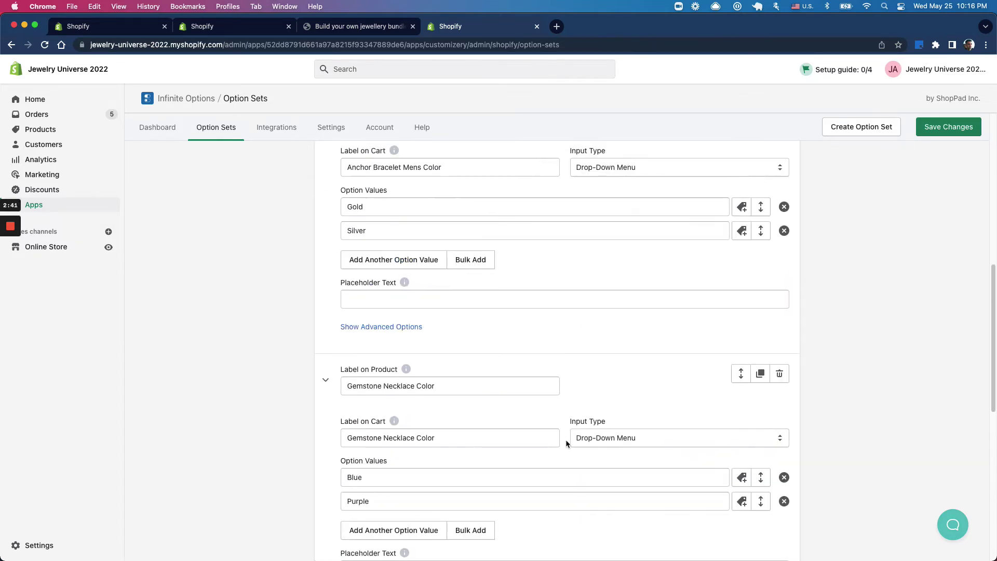
pyautogui.click(410, 328)
pyautogui.click(609, 364)
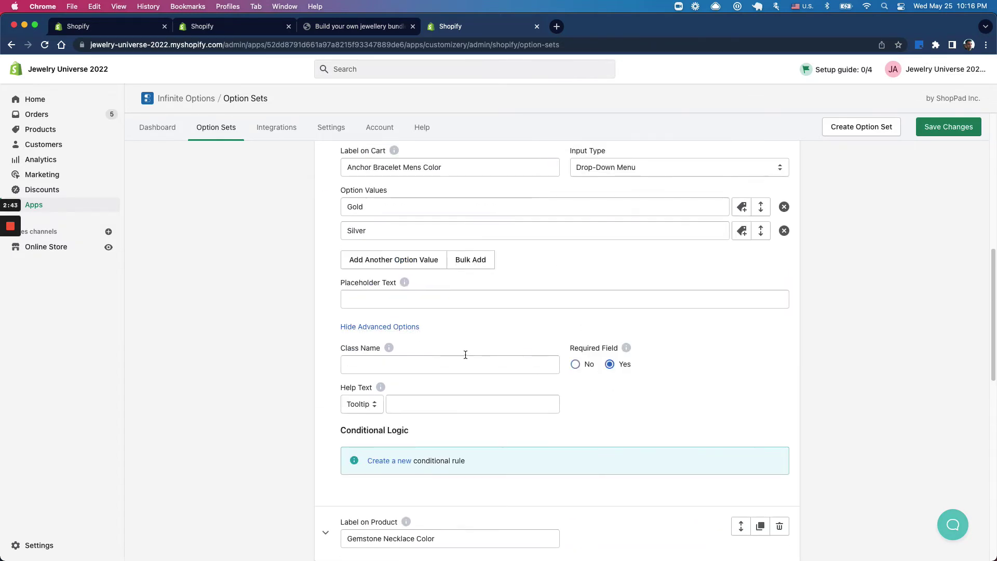
pyautogui.scroll(5, 431, 347)
pyautogui.click(398, 345)
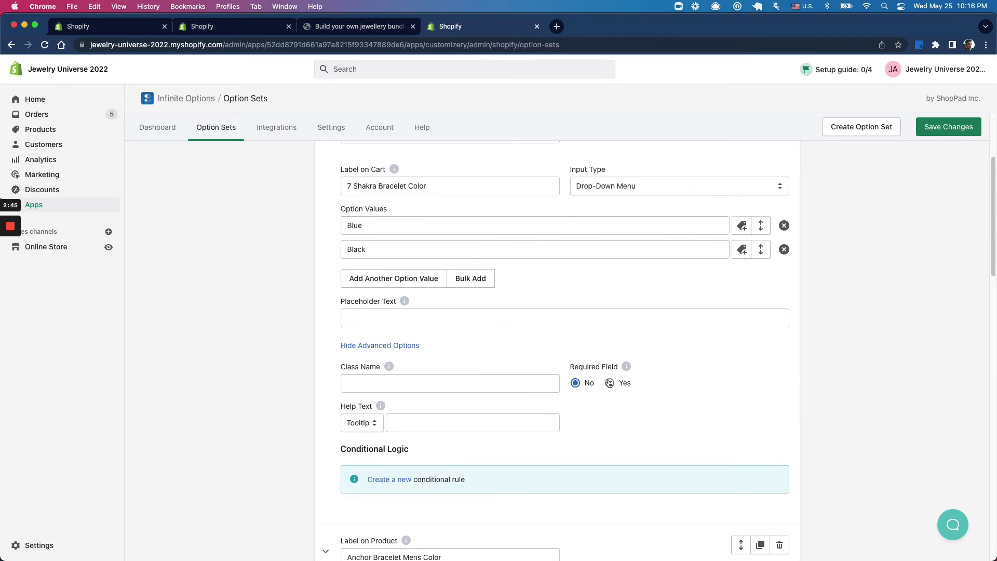
pyautogui.click(609, 382)
pyautogui.click(948, 128)
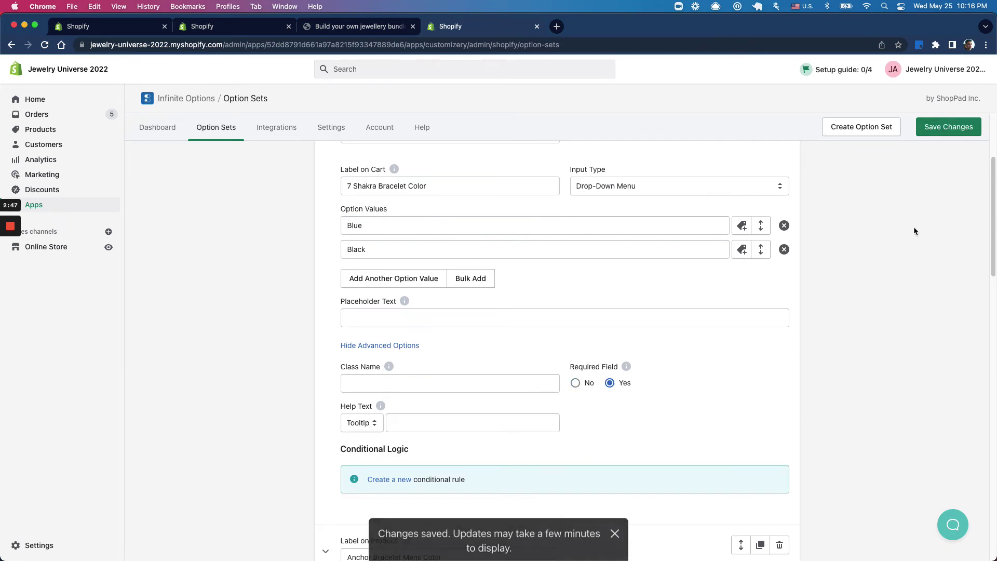
# Step: Turn the Application Status on in Settings, save, and reload the bundle's storefront page
pyautogui.scroll(-15, 799, 318)
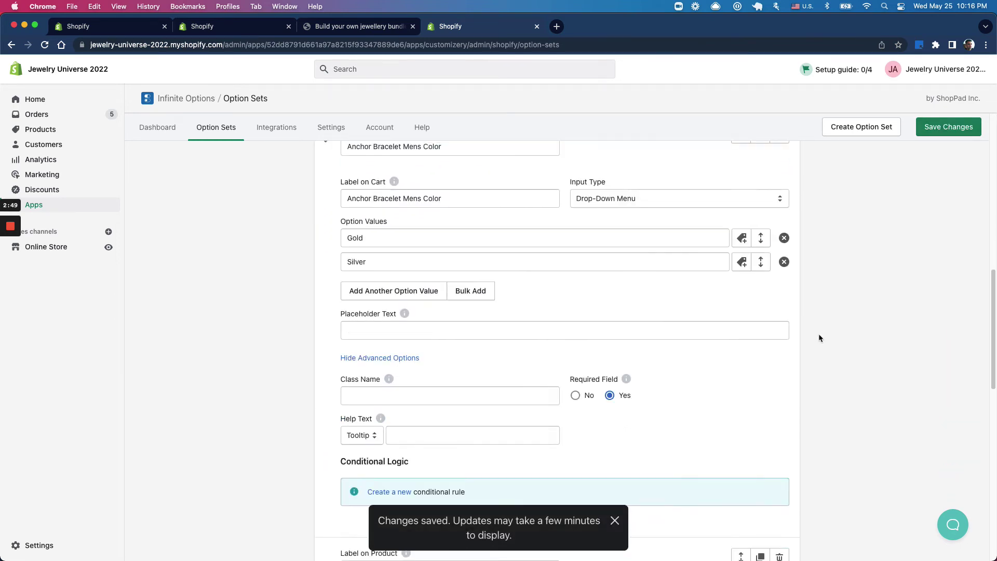
pyautogui.scroll(12, 818, 338)
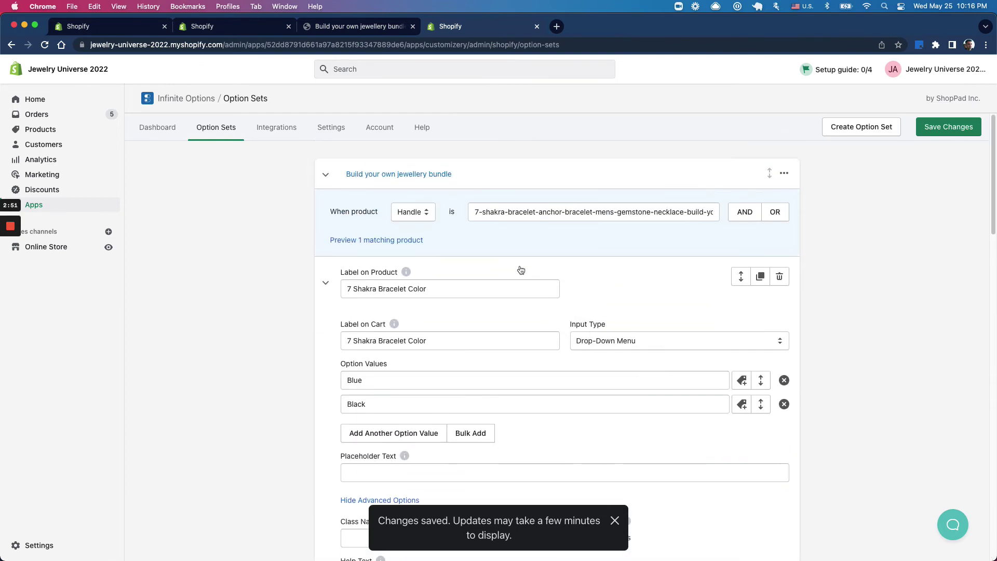
pyautogui.click(385, 139)
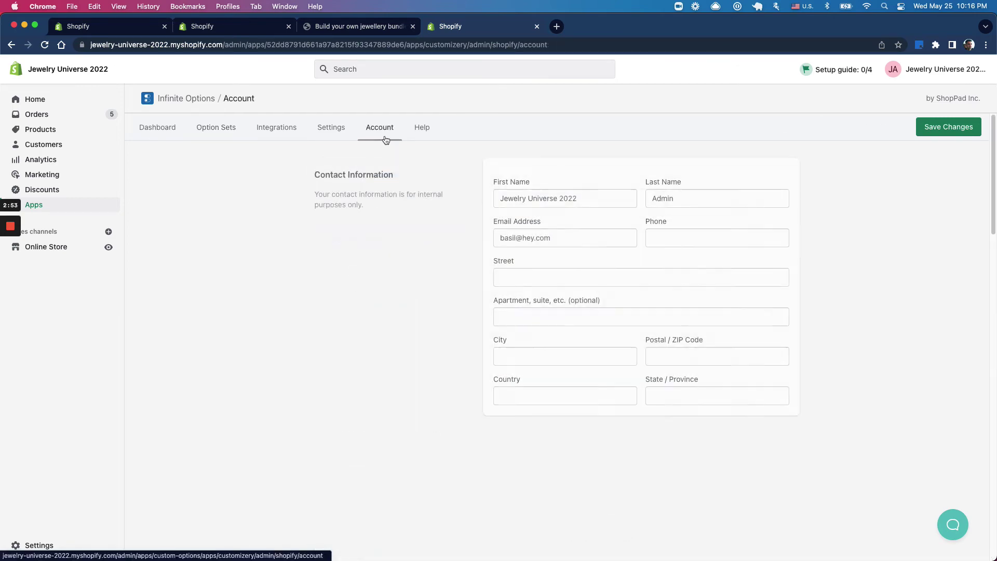
pyautogui.click(333, 137)
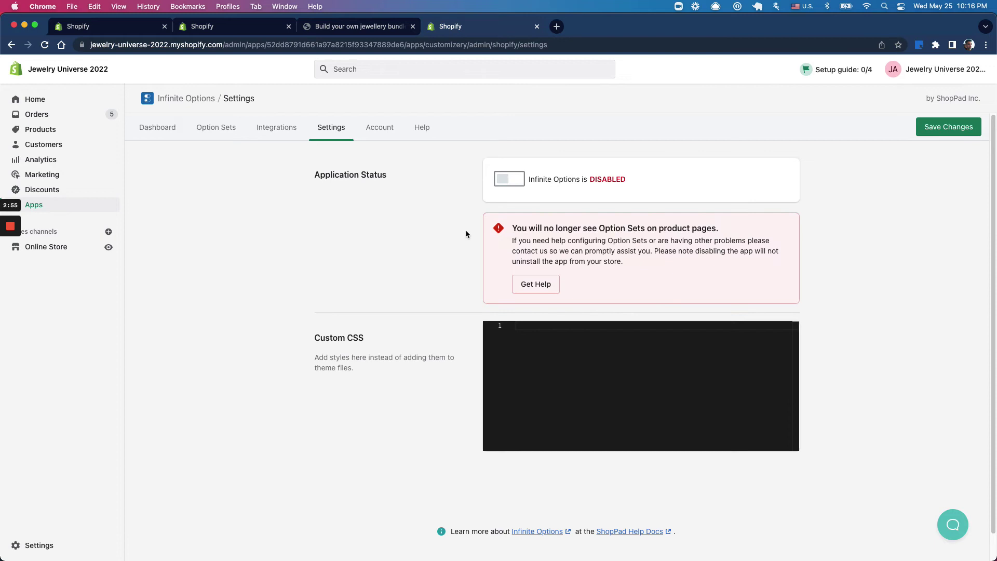
pyautogui.click(508, 179)
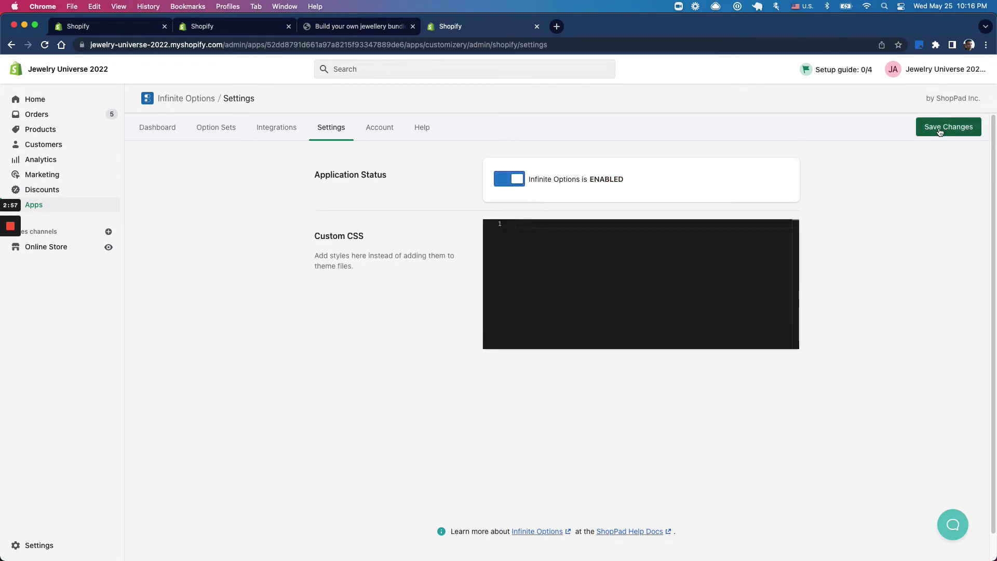
pyautogui.click(939, 131)
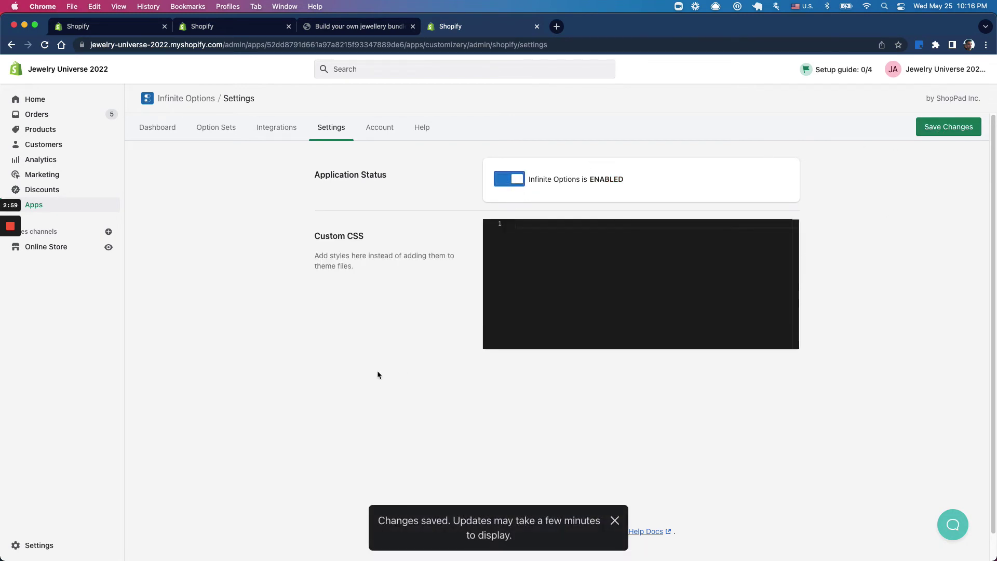
pyautogui.click(358, 26)
pyautogui.click(46, 46)
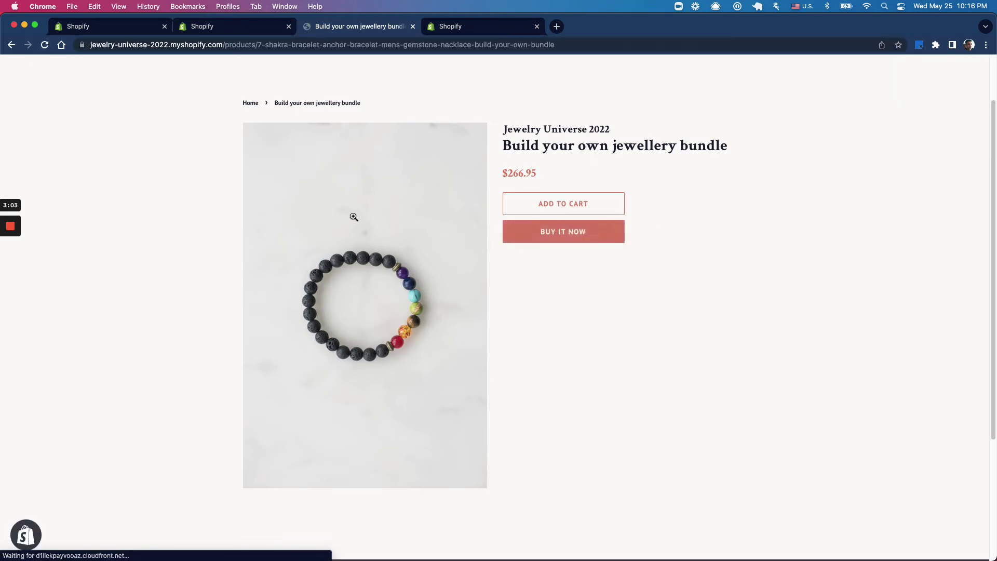
# Step: Choose Blue for 7 Shakra Bracelet Color and Gold for Anchor Bracelet Mens Color
pyautogui.click(552, 220)
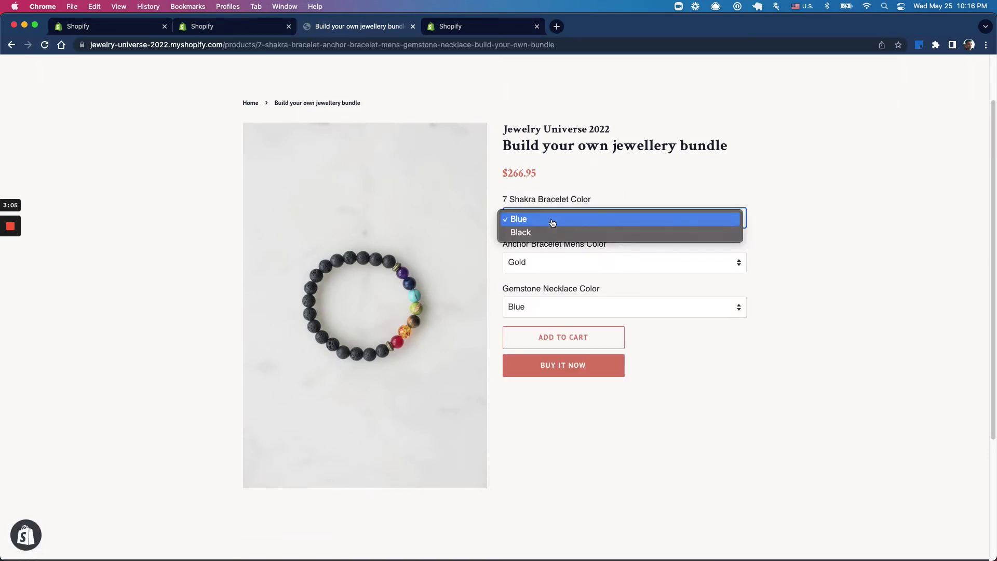
pyautogui.click(606, 187)
pyautogui.click(536, 268)
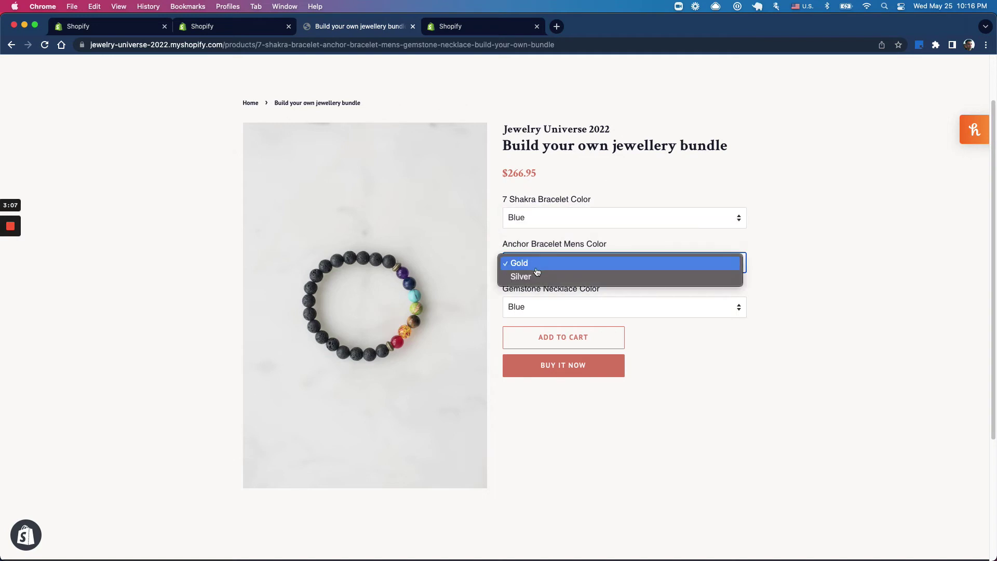
pyautogui.click(786, 268)
pyautogui.click(430, 32)
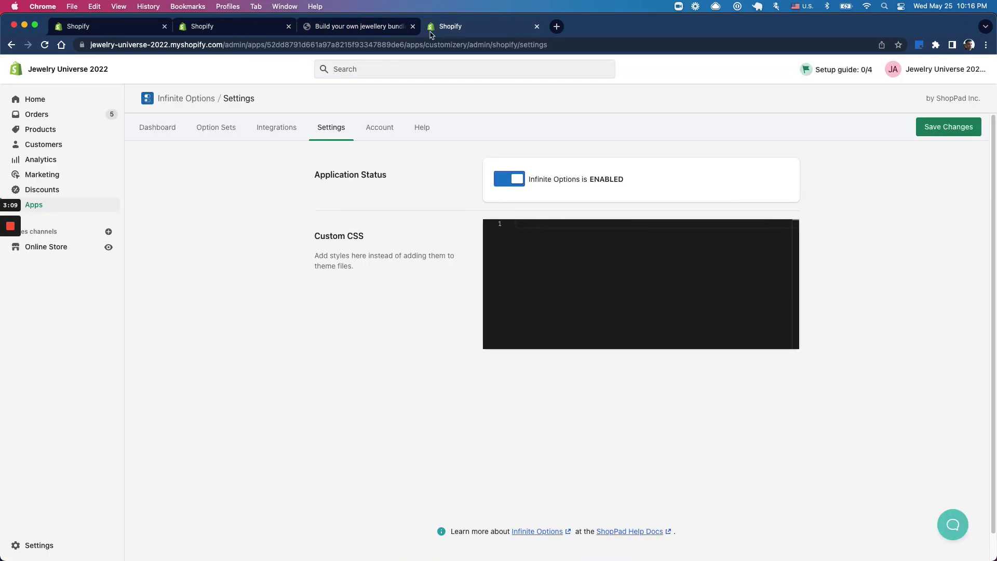
pyautogui.click(349, 28)
# Step: Choose Purple for Gemstone Necklace Color and add the bundle to the cart
pyautogui.click(530, 267)
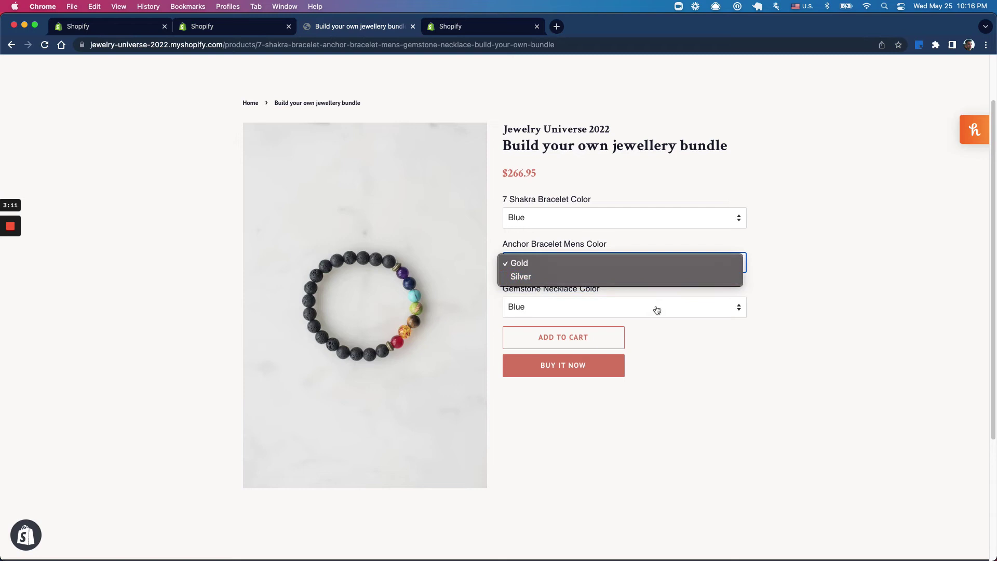
pyautogui.click(123, 31)
pyautogui.click(118, 30)
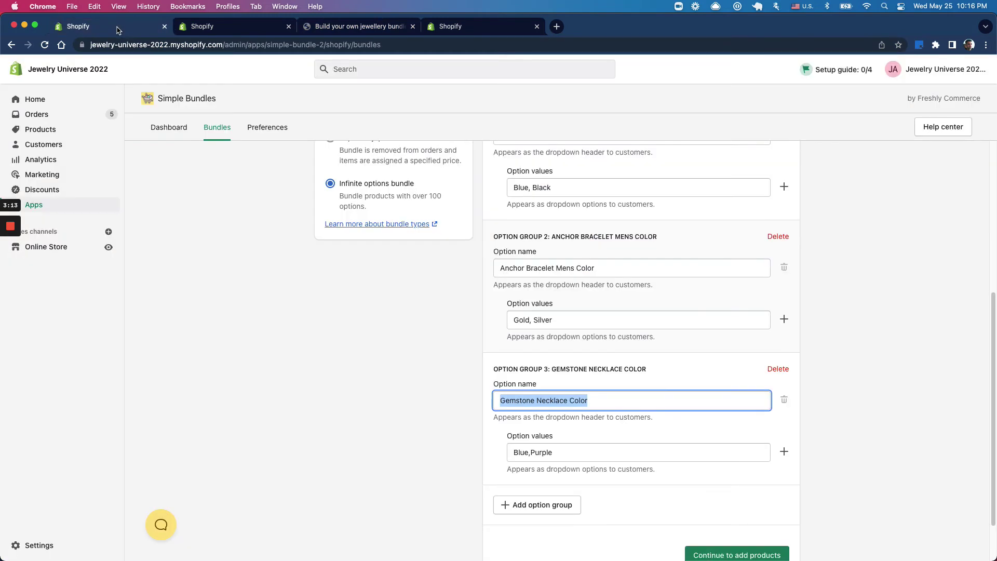
pyautogui.click(357, 27)
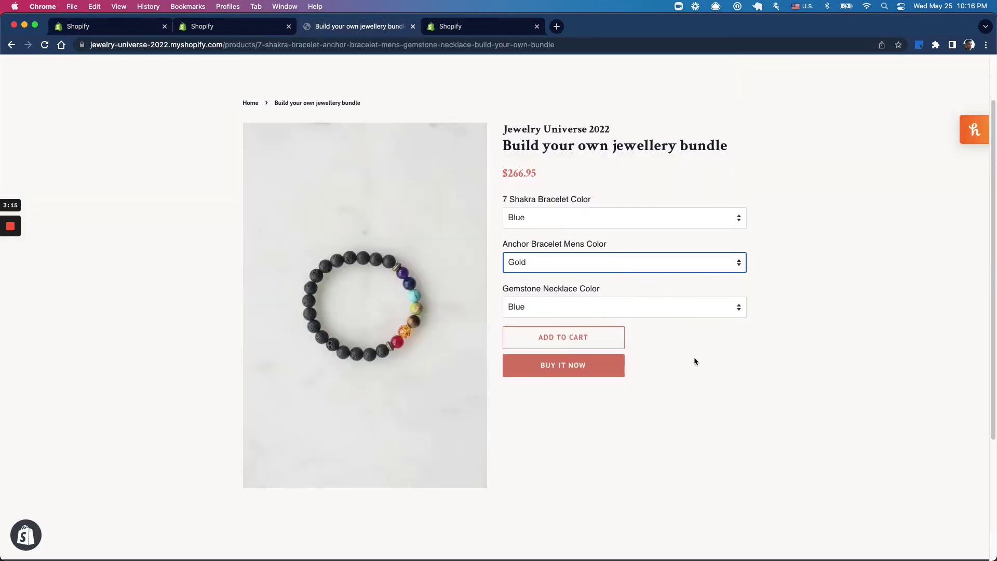
pyautogui.click(569, 322)
pyautogui.click(562, 321)
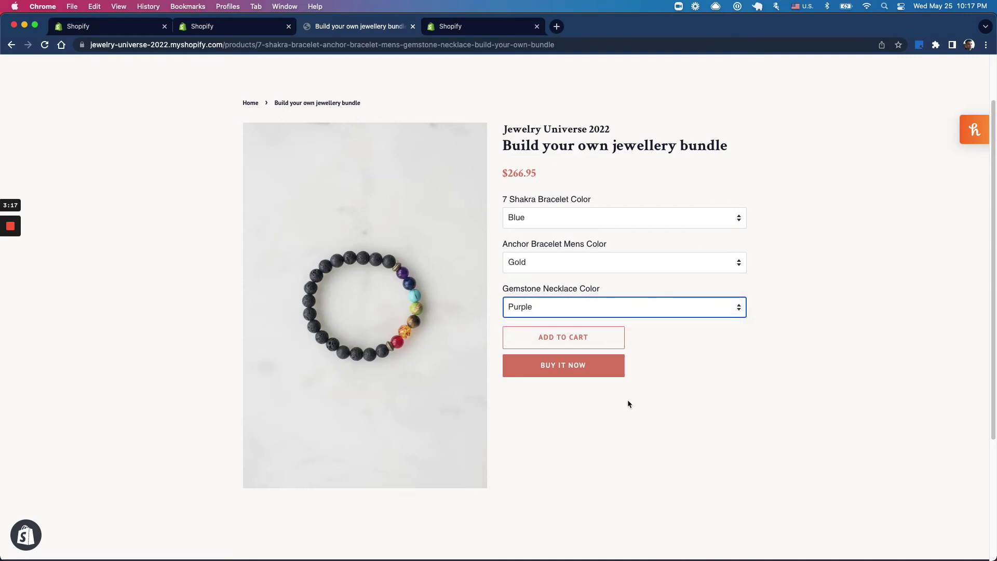
pyautogui.click(562, 338)
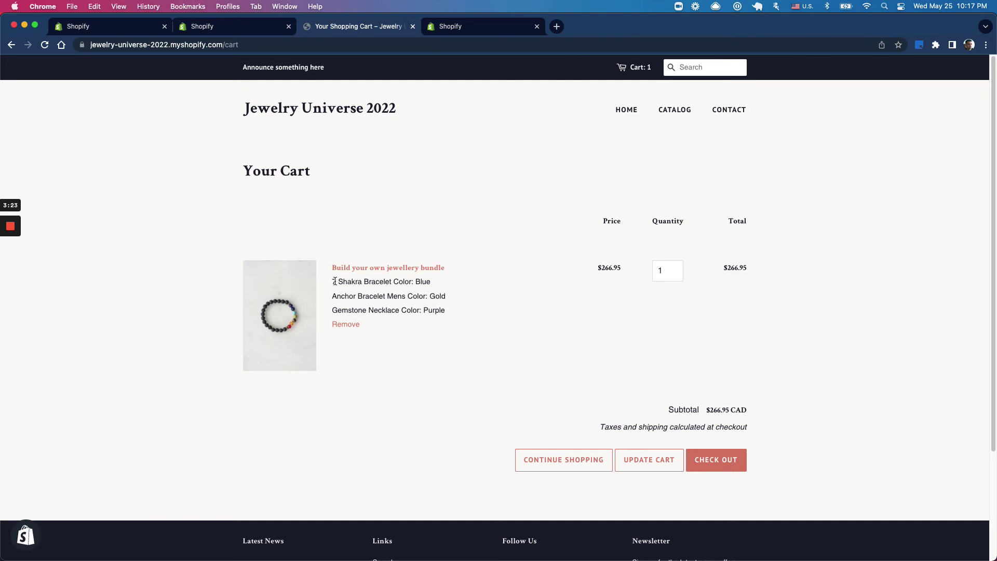
# Step: Check out the bundle with its Blue, Gold and Purple options, saving details and choosing free standard shipping
pyautogui.moveTo(335, 281); pyautogui.dragTo(597, 379)
pyautogui.click(716, 460)
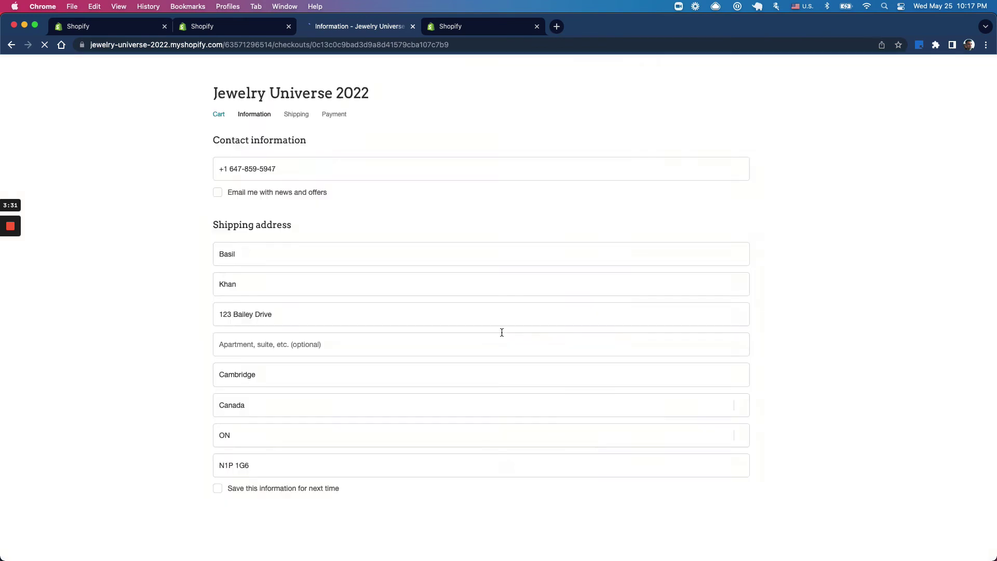
pyautogui.click(238, 410)
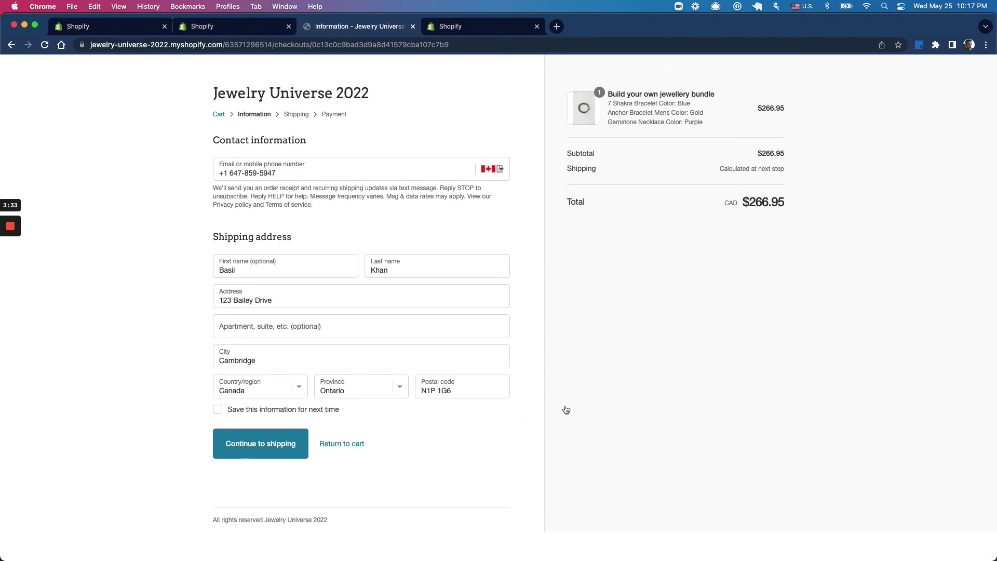
pyautogui.click(247, 438)
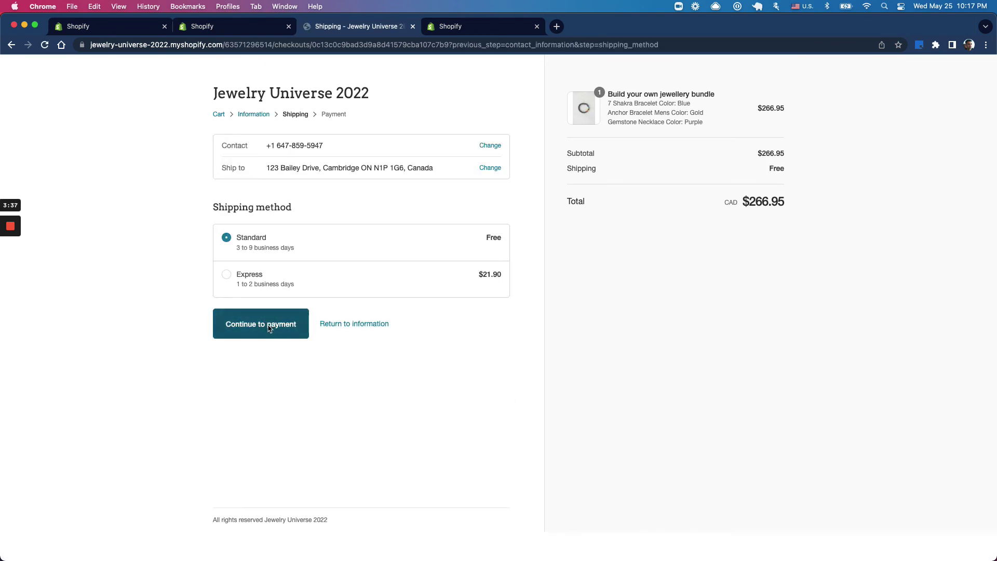
pyautogui.click(269, 326)
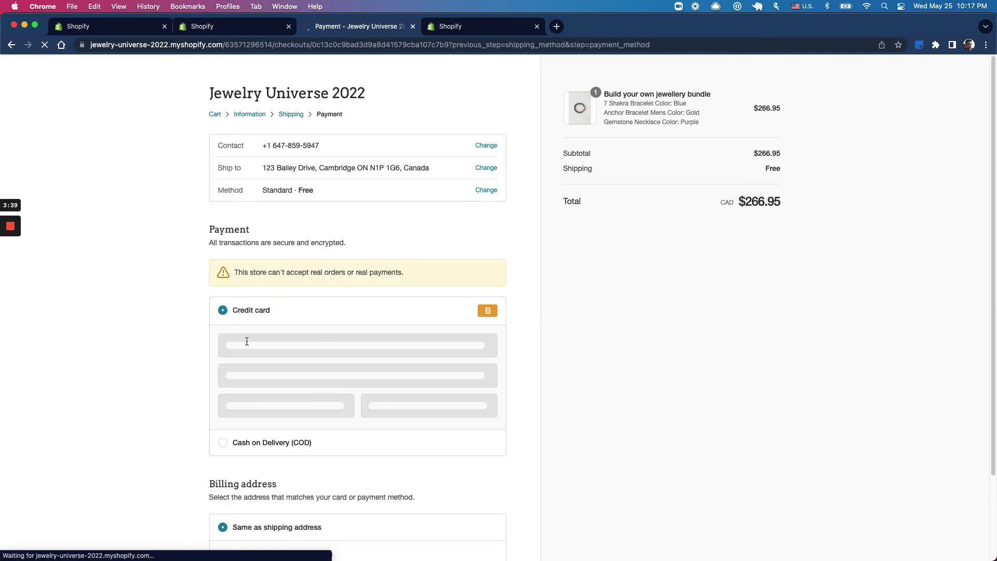
# Step: Enter test card number 1, the cardholder name, expiry 06 / 29 and code 123, then pay
pyautogui.click(243, 345)
pyautogui.write('1')
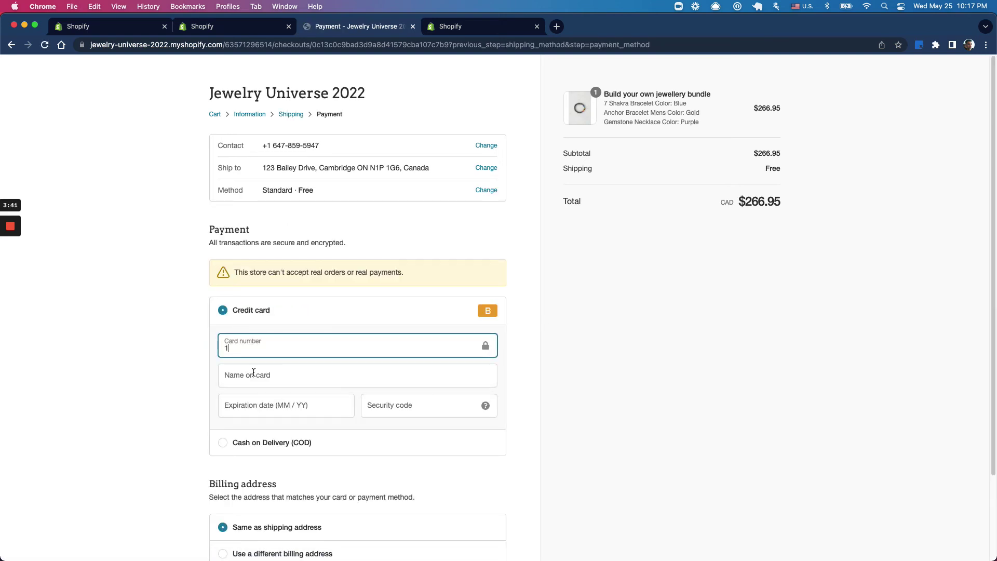
pyautogui.press('Tab')
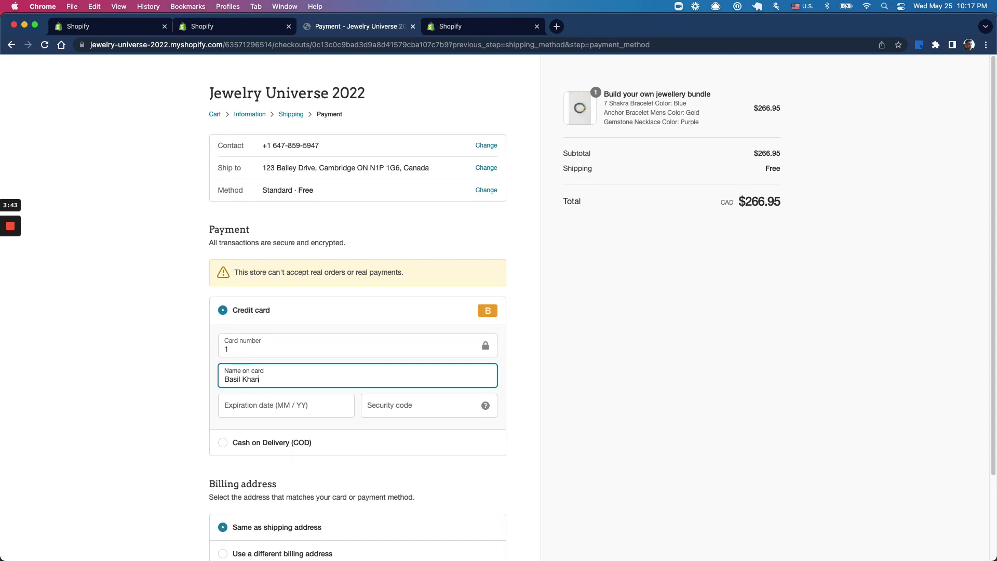
pyautogui.press('Tab')
pyautogui.write('06 / 29')
pyautogui.press('Tab')
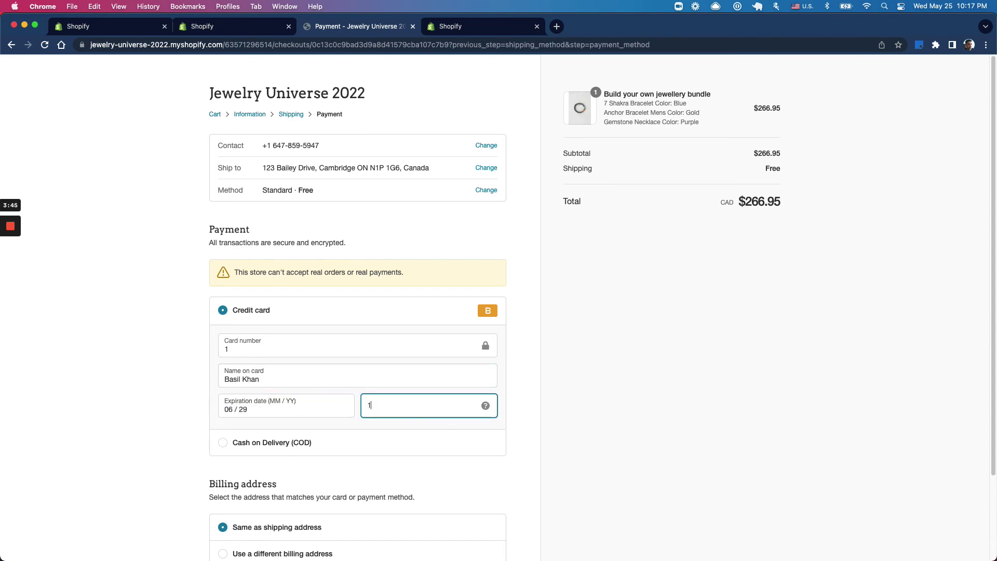
pyautogui.write('123')
pyautogui.scroll(-3, 310, 472)
pyautogui.click(218, 486)
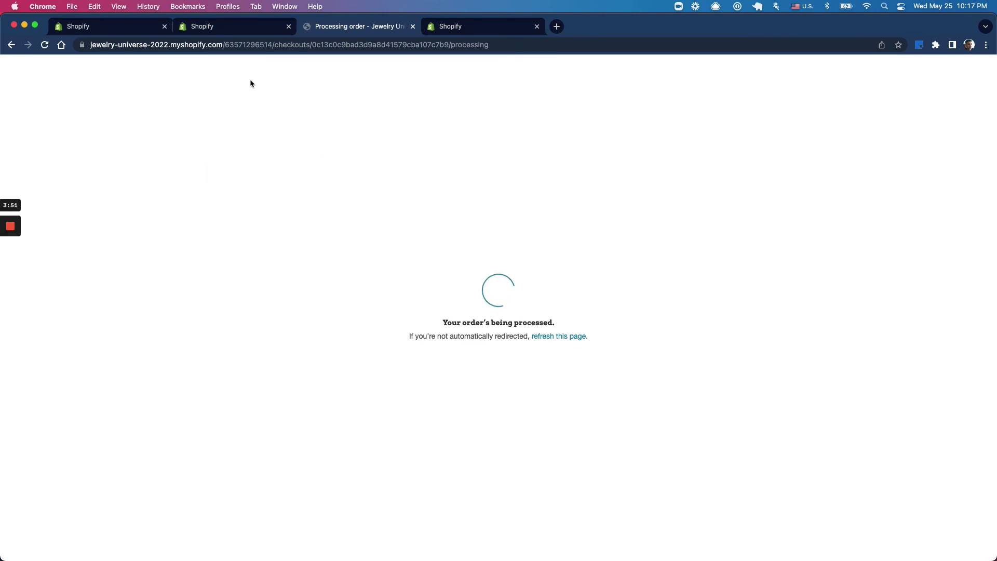
# Step: Confirm admin order #1006 lists the Blue, Gold and Purple items, then return to the Thank you page
pyautogui.click(243, 34)
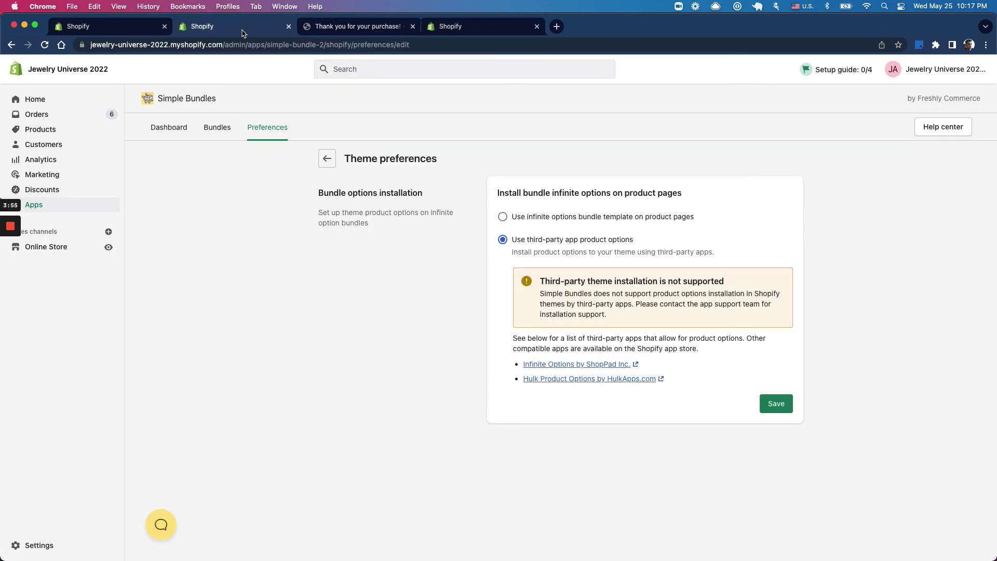
pyautogui.keyDown('super'); pyautogui.click(81, 118); pyautogui.keyUp('super')
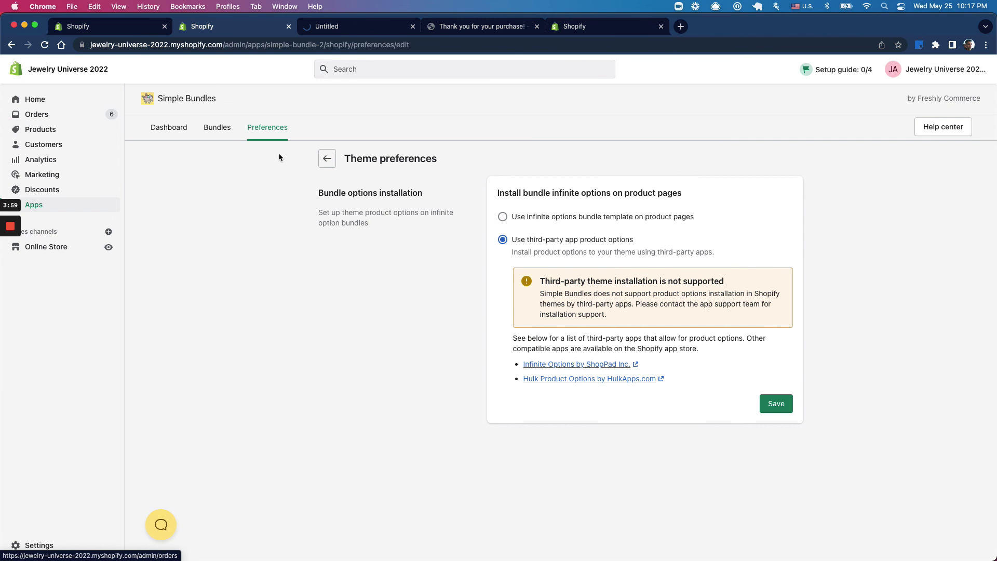
pyautogui.click(323, 30)
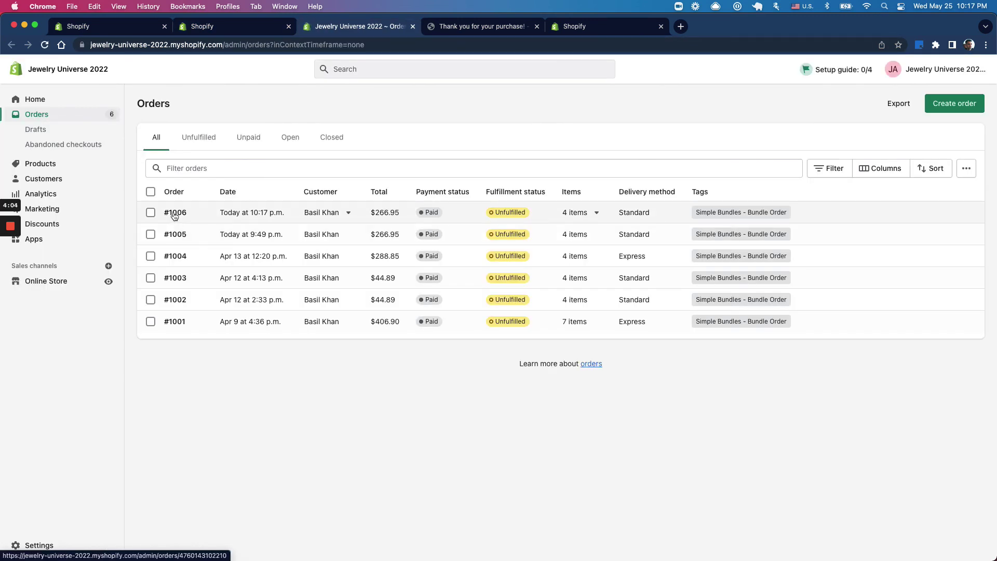
pyautogui.click(175, 213)
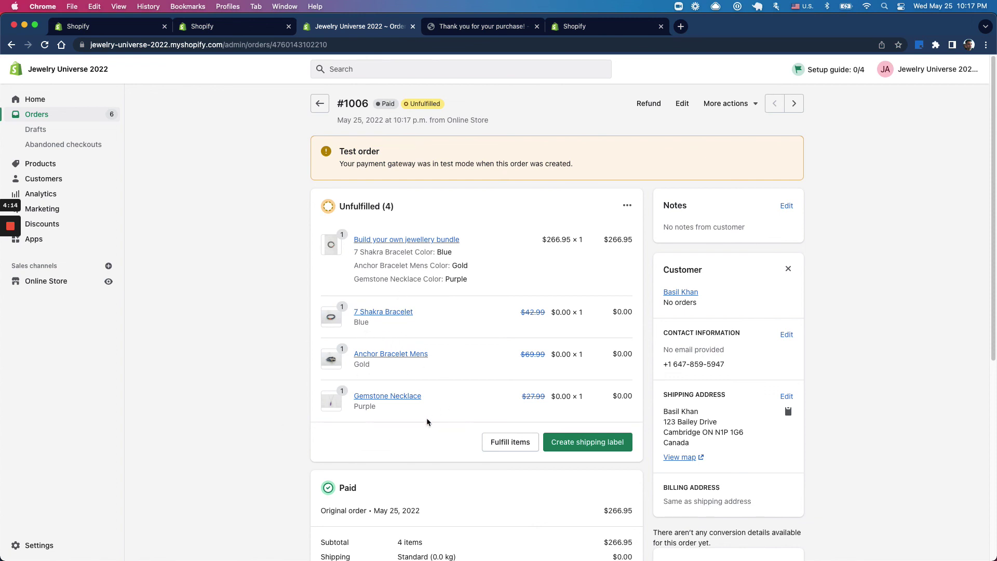
pyautogui.click(450, 27)
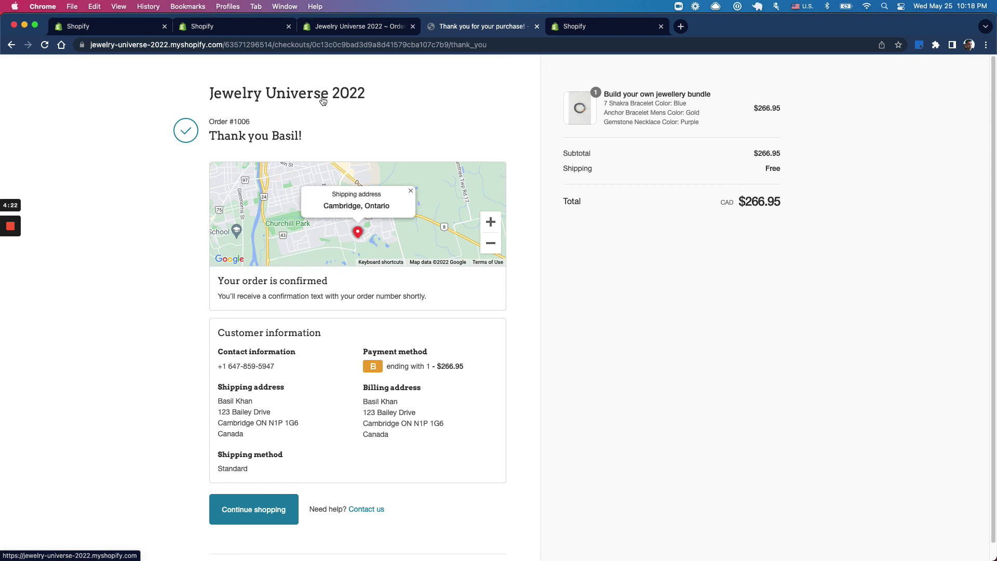
pyautogui.moveTo(14, 231)
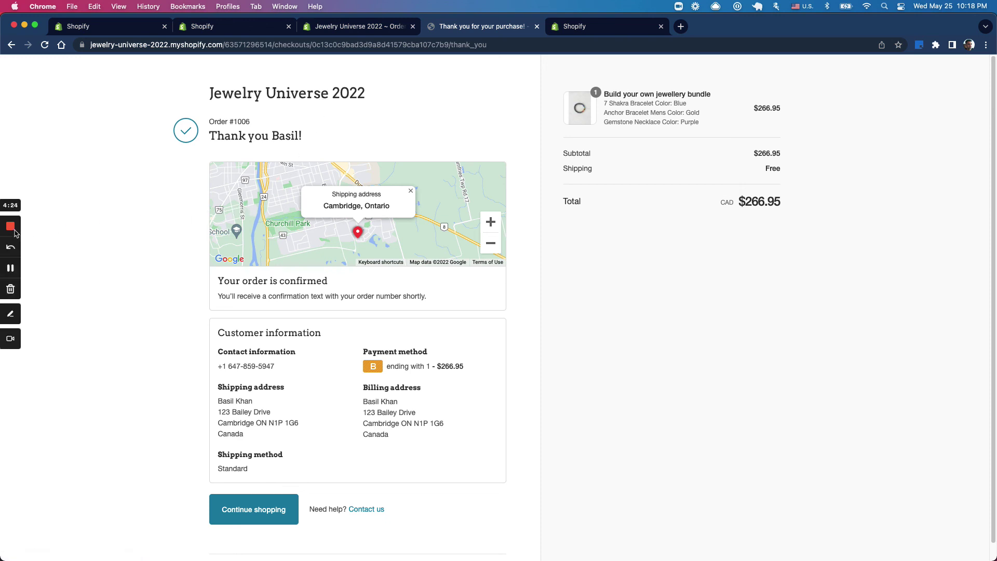